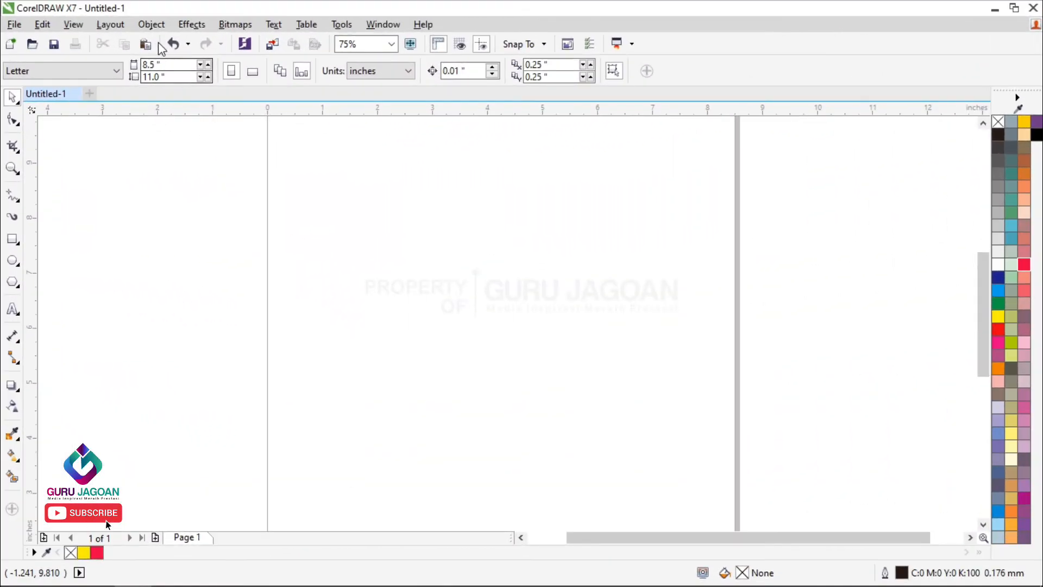
Step: Start inserting a new barcode and choose CodaBar as its industry standard format
{"action": "left_click", "coordinate": [151, 24]}
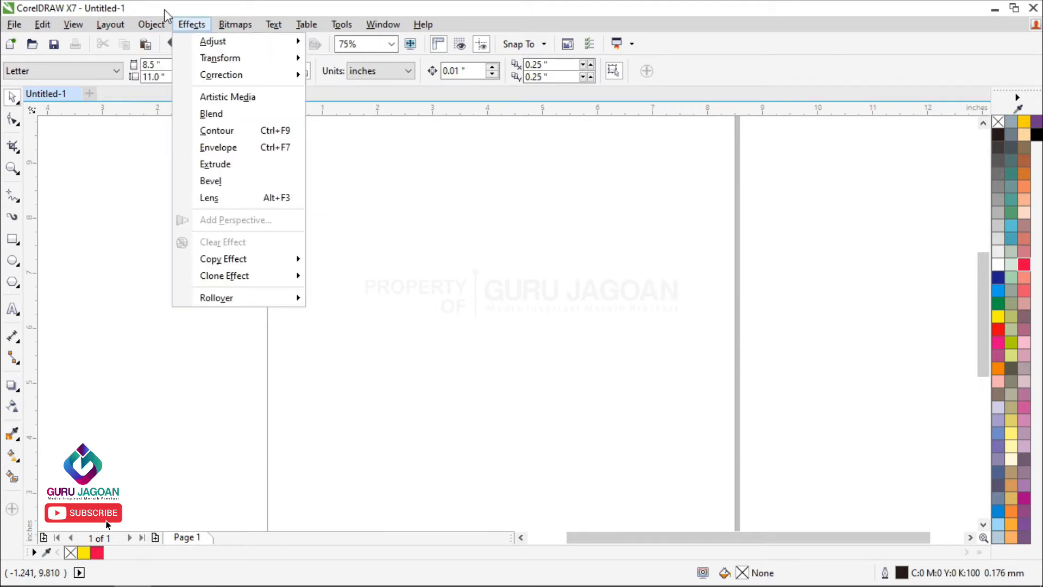
{"action": "left_click", "coordinate": [160, 44]}
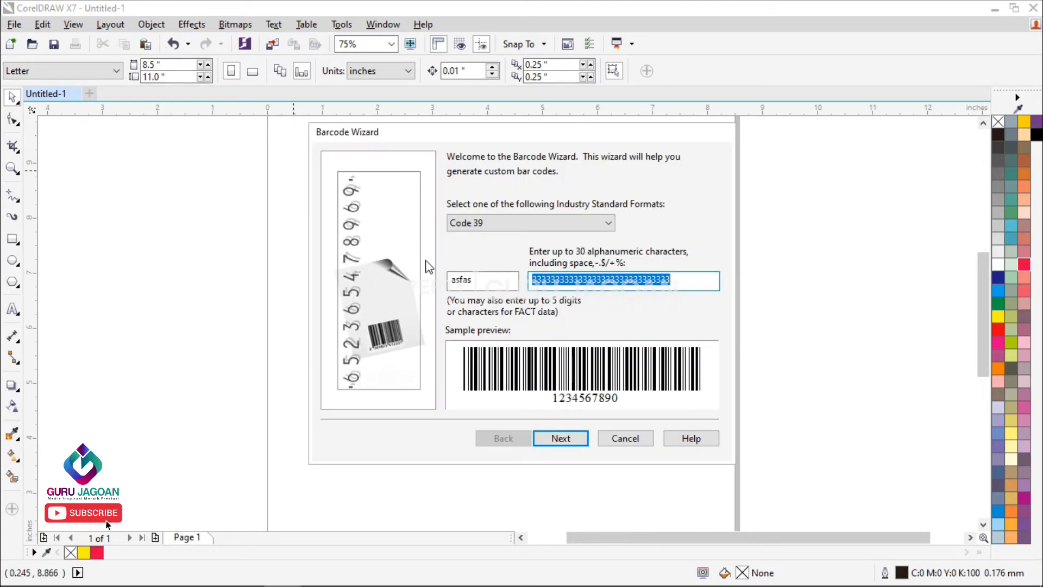
{"action": "left_click", "coordinate": [507, 223]}
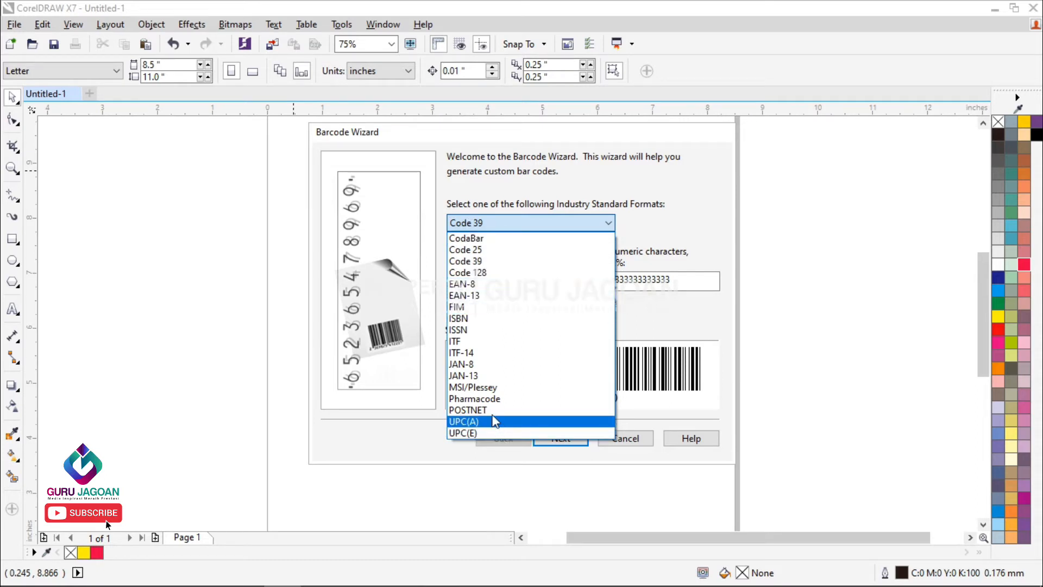
{"action": "left_click", "coordinate": [499, 239]}
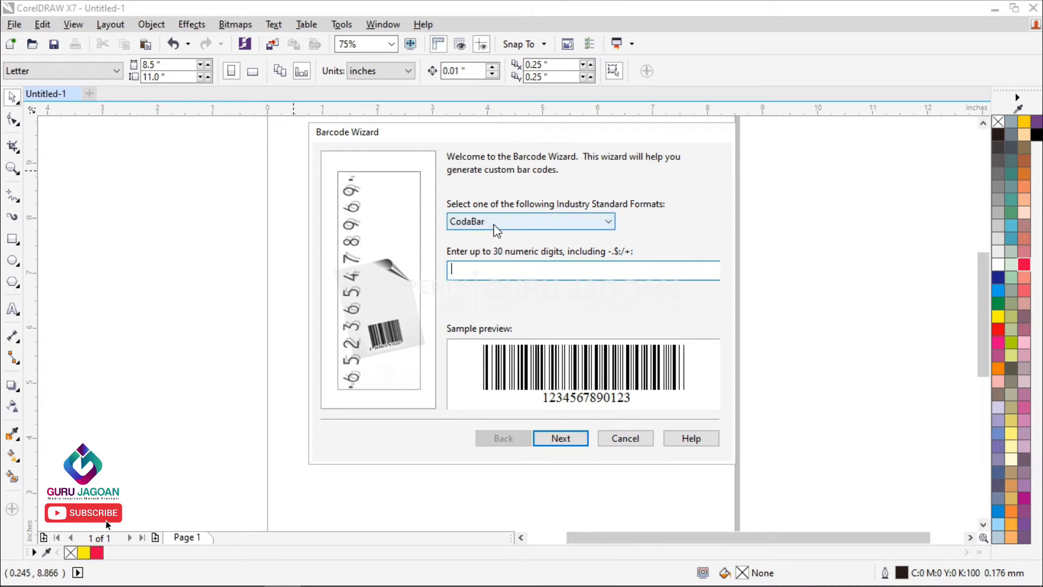
Step: Try the ISBN barcode format and return to CodaBar
{"action": "left_click", "coordinate": [494, 223]}
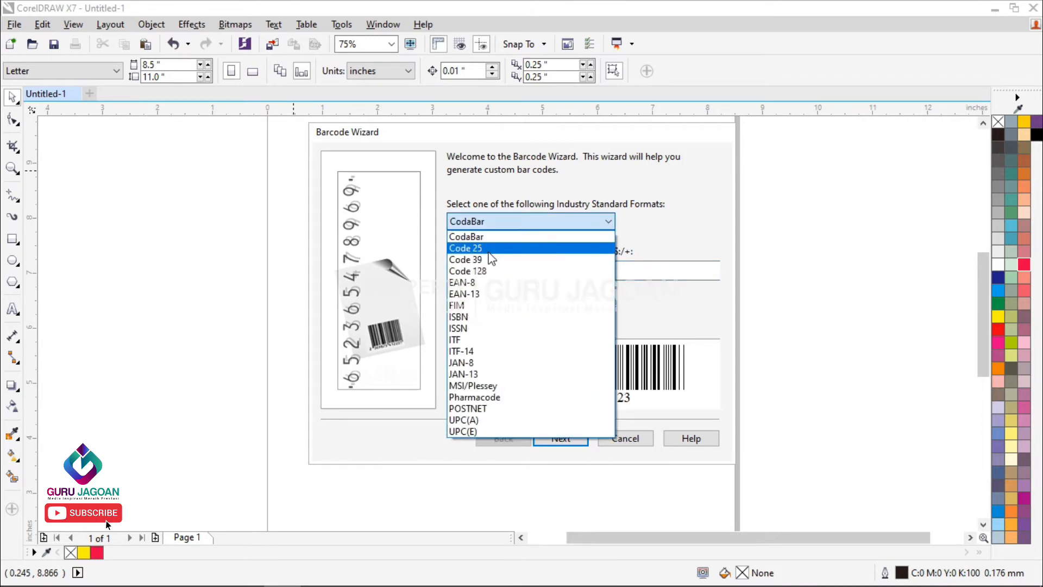
{"action": "left_click", "coordinate": [473, 318]}
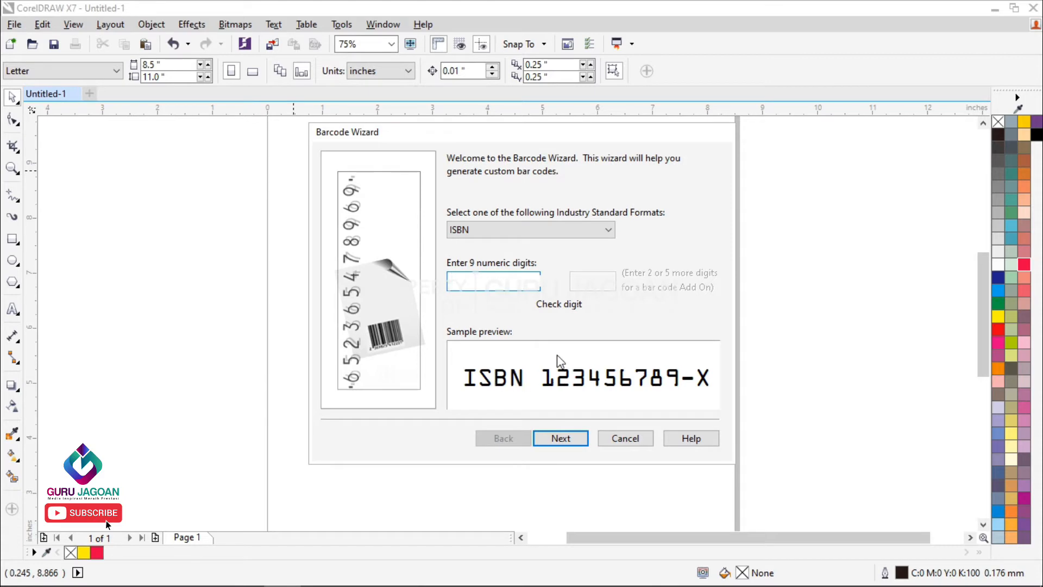
{"action": "left_click", "coordinate": [504, 230]}
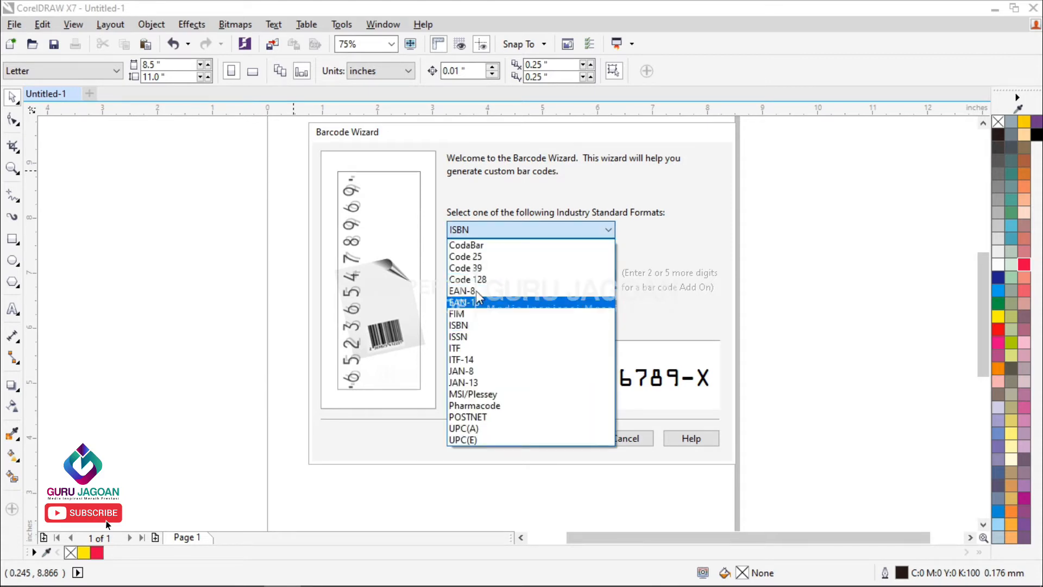
{"action": "left_click", "coordinate": [480, 245]}
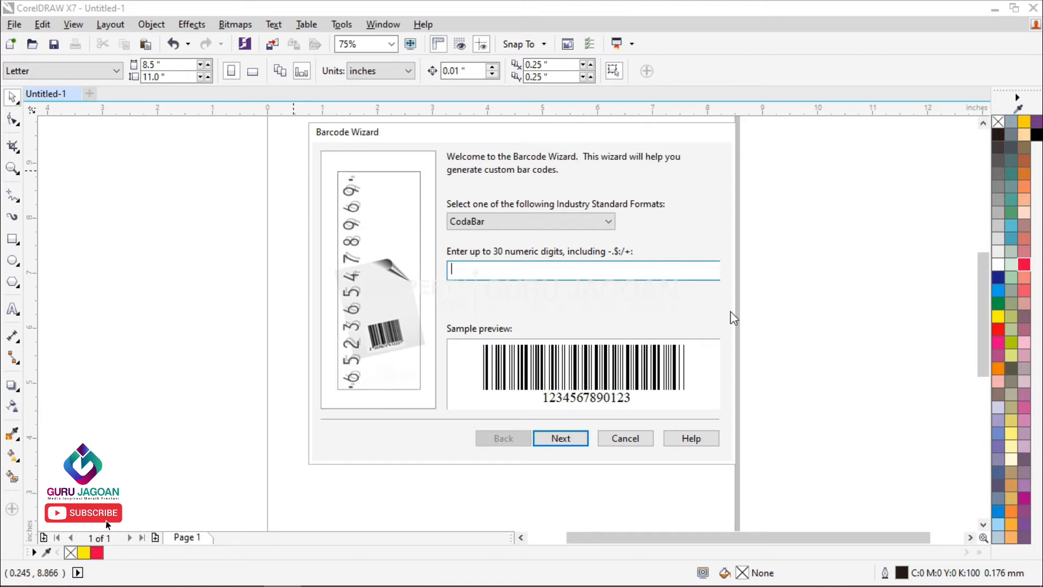
{"action": "type", "text": "5555-333-1234-00-8989"}
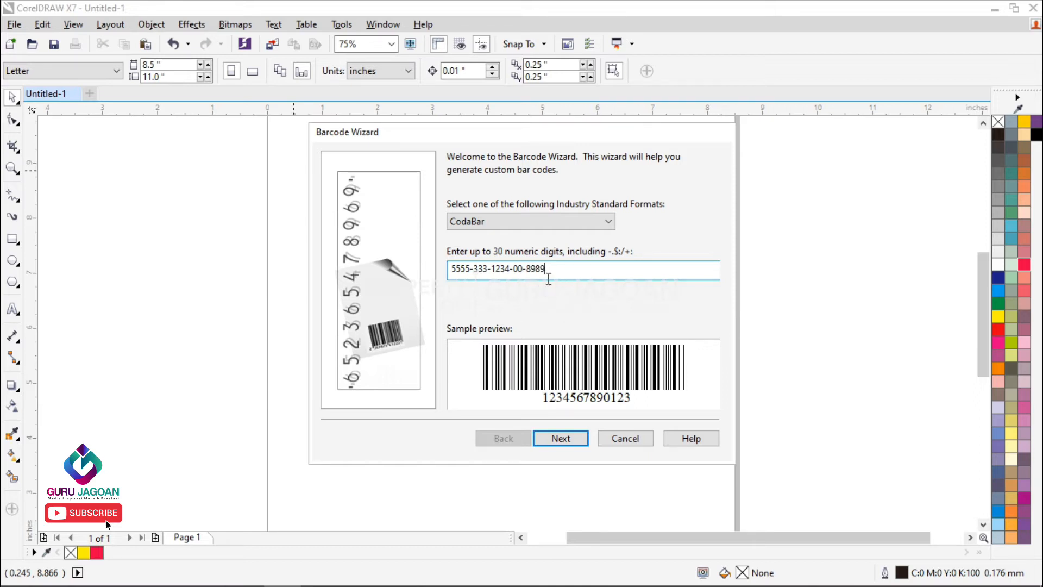
{"action": "left_click_drag", "start_coordinate": [559, 274], "coordinate": [434, 271]}
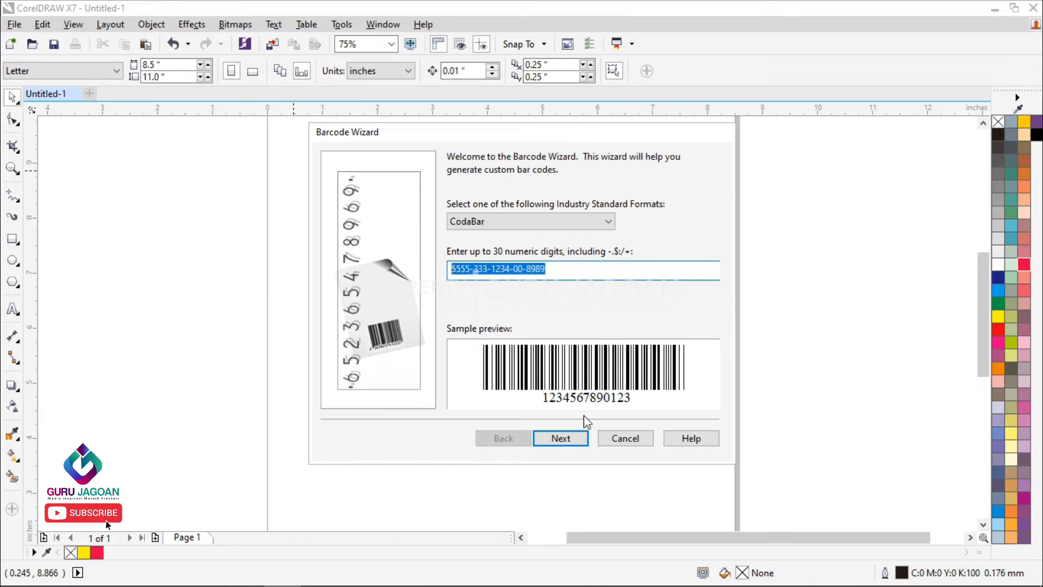
{"action": "left_click", "coordinate": [558, 442]}
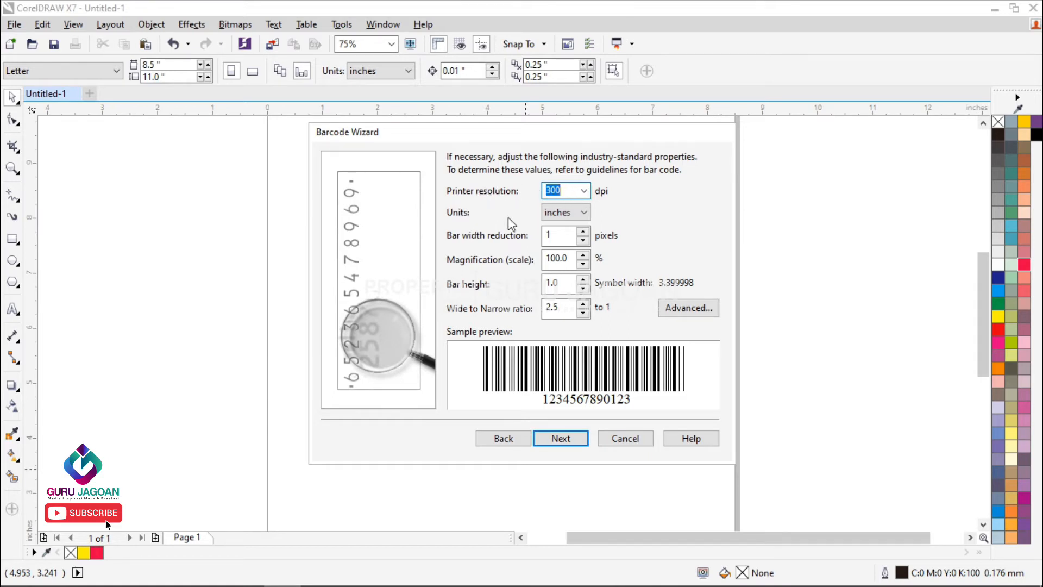
Step: Set the barcode's units to mm and proceed to the text properties
{"action": "left_click", "coordinate": [585, 212]}
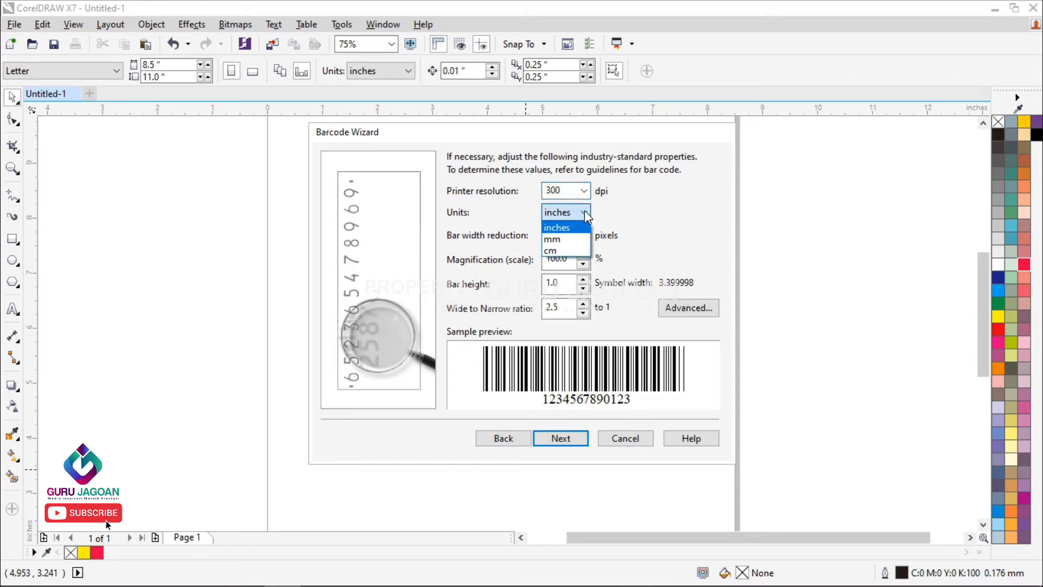
{"action": "left_click", "coordinate": [567, 239]}
{"action": "left_click", "coordinate": [578, 213]}
{"action": "left_click", "coordinate": [578, 242]}
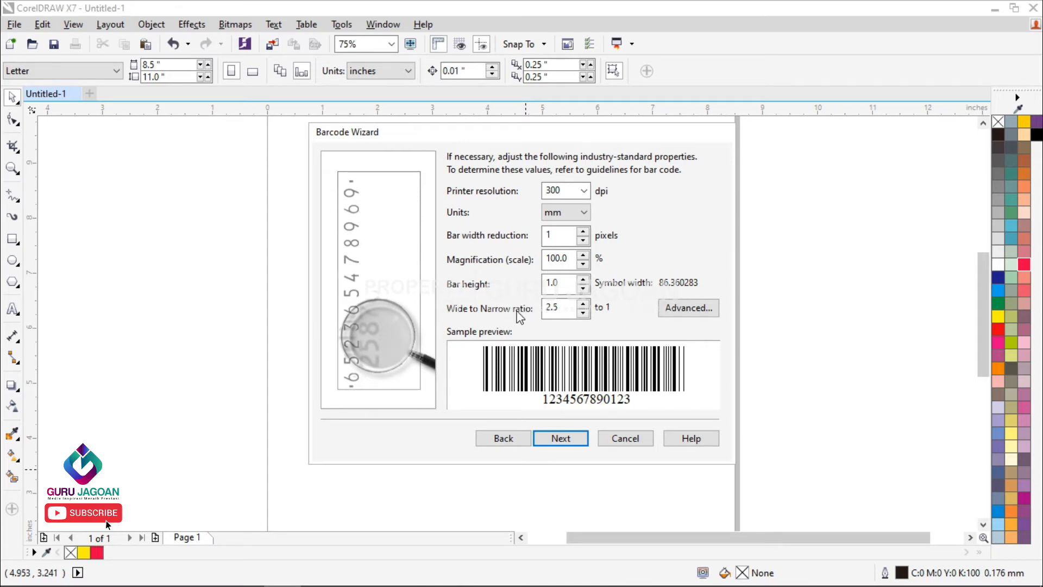
{"action": "left_click", "coordinate": [568, 211]}
{"action": "left_click", "coordinate": [569, 208]}
{"action": "left_click", "coordinate": [573, 196]}
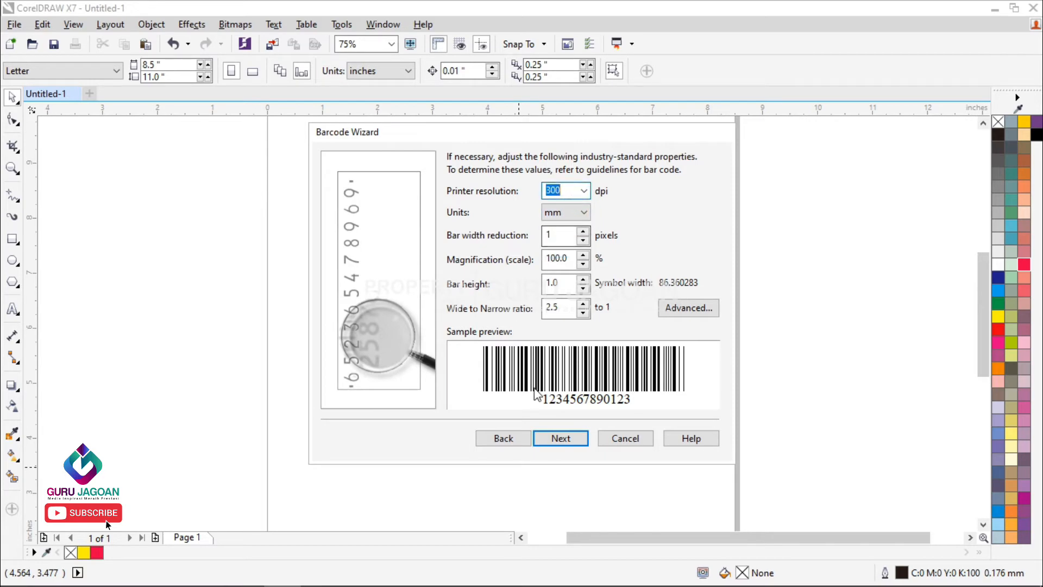
{"action": "left_click", "coordinate": [561, 443]}
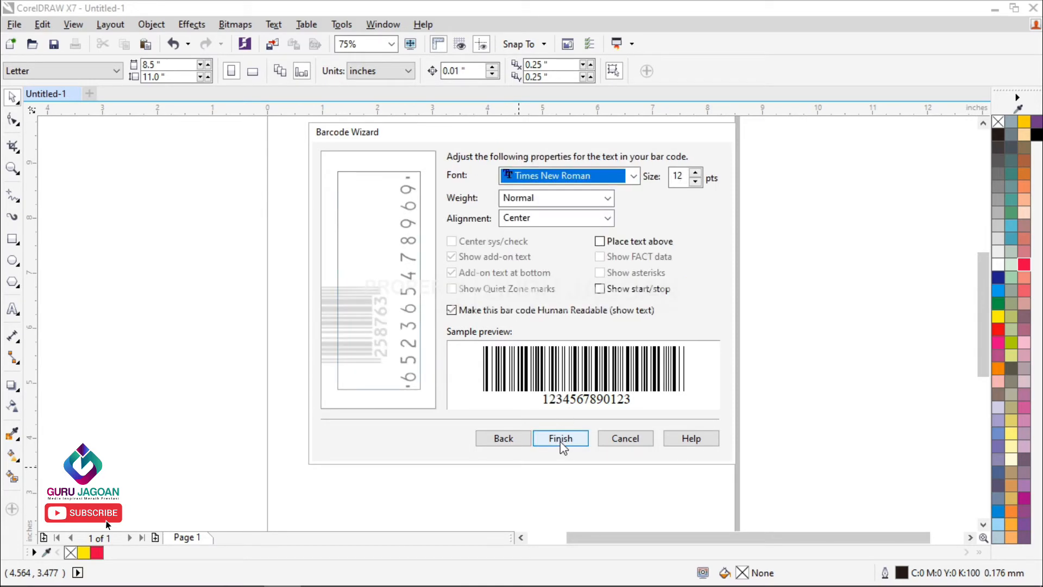
Step: Keep Times New Roman as the barcode's font and set the text size to 10 pts
{"action": "left_click", "coordinate": [637, 177]}
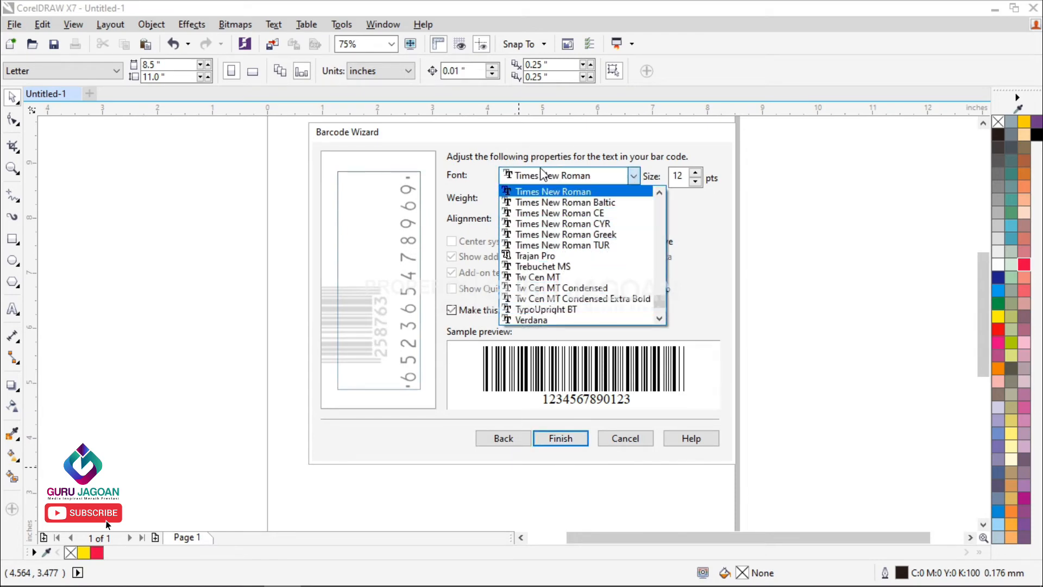
{"action": "left_click", "coordinate": [758, 255]}
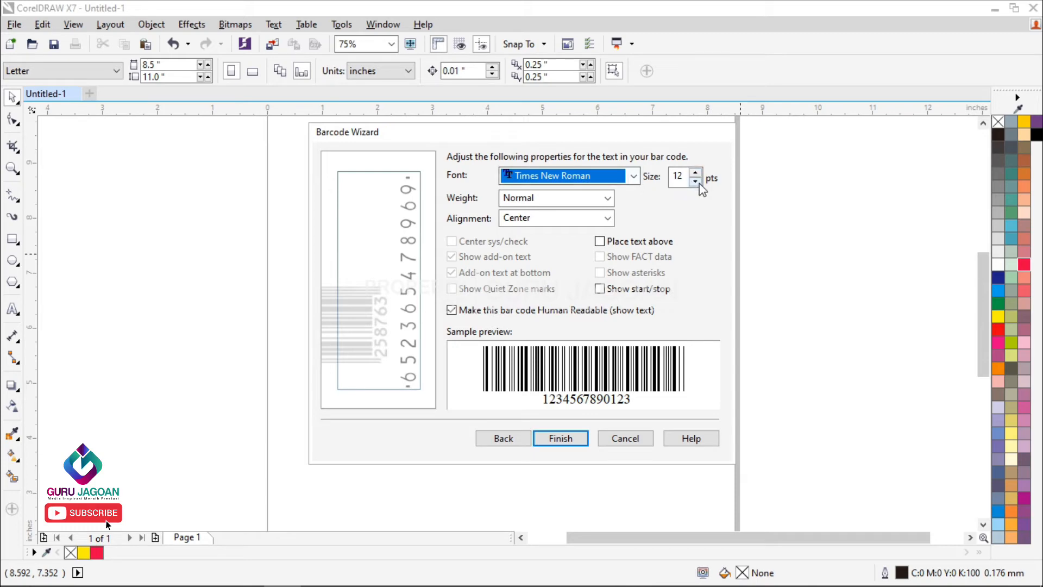
{"action": "left_click_drag", "start_coordinate": [686, 178], "coordinate": [664, 173]}
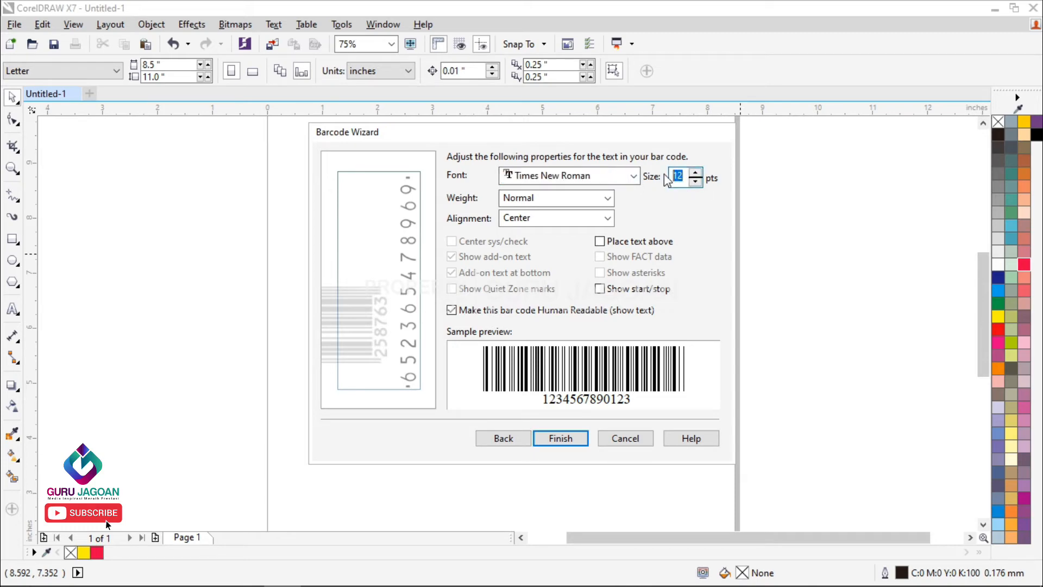
{"action": "type", "text": "10"}
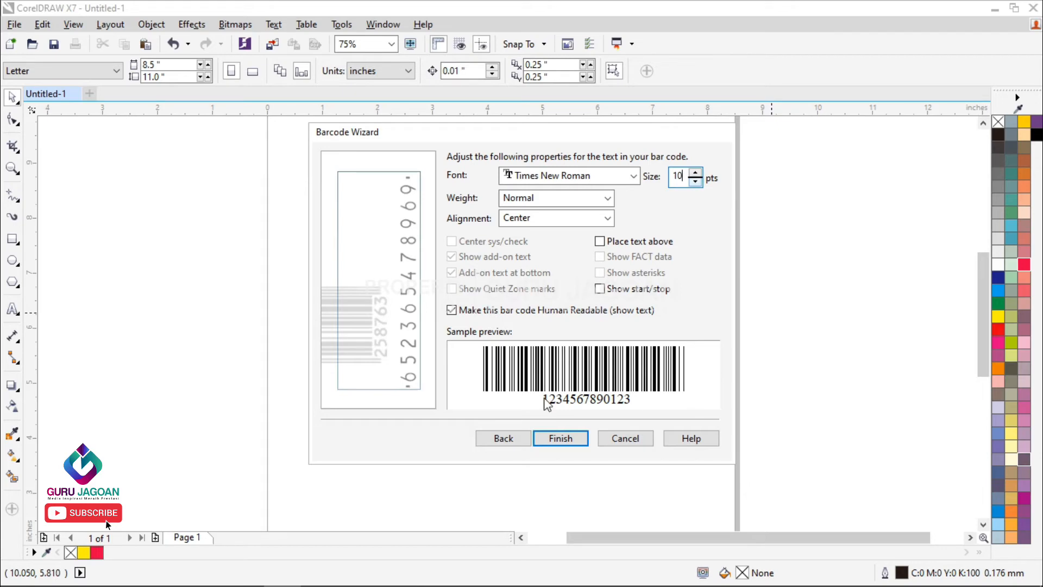
Step: Try showing the start/stop characters and placing the text above the bars in the sample preview
{"action": "left_click", "coordinate": [602, 291]}
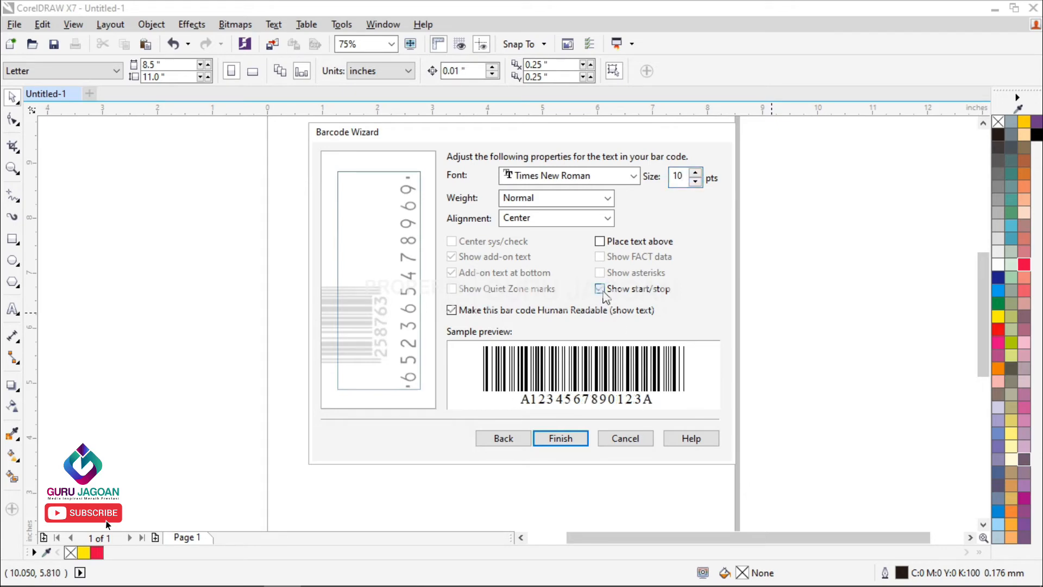
{"action": "left_click", "coordinate": [600, 242]}
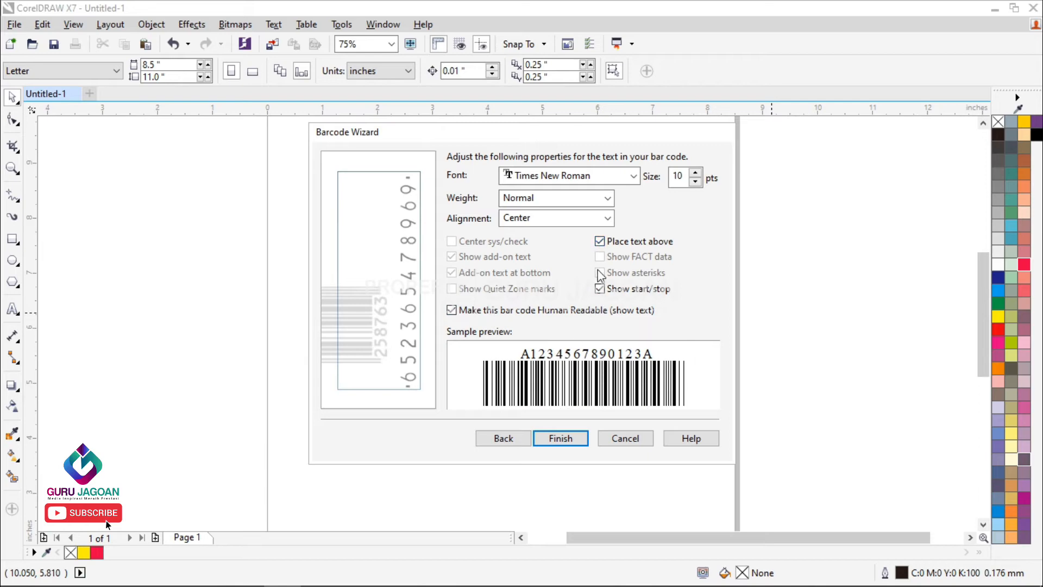
{"action": "left_click", "coordinate": [600, 241]}
{"action": "left_click", "coordinate": [601, 290]}
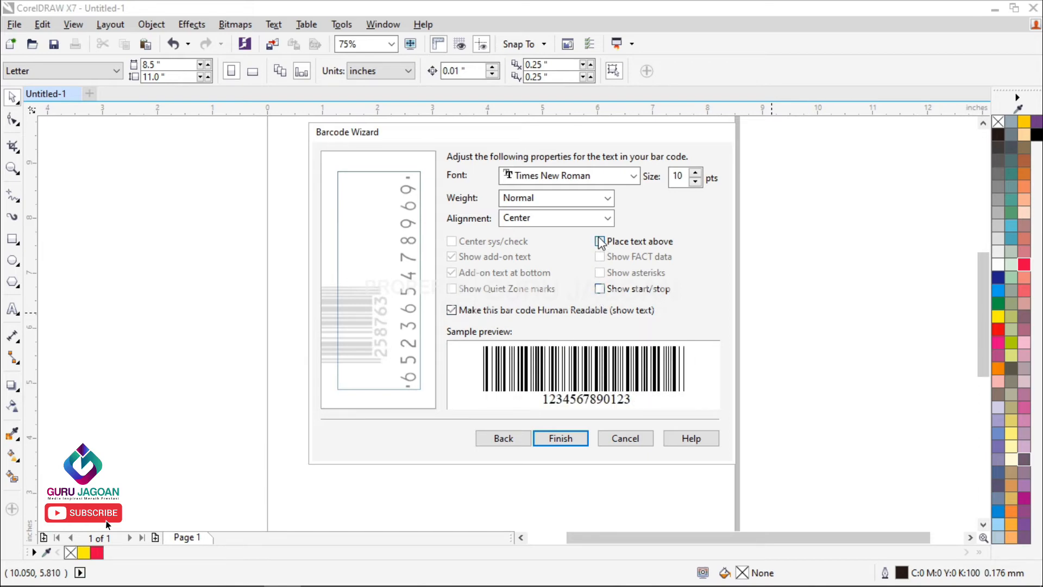
{"action": "left_click", "coordinate": [600, 242]}
{"action": "left_click", "coordinate": [600, 242]}
{"action": "left_click", "coordinate": [601, 290]}
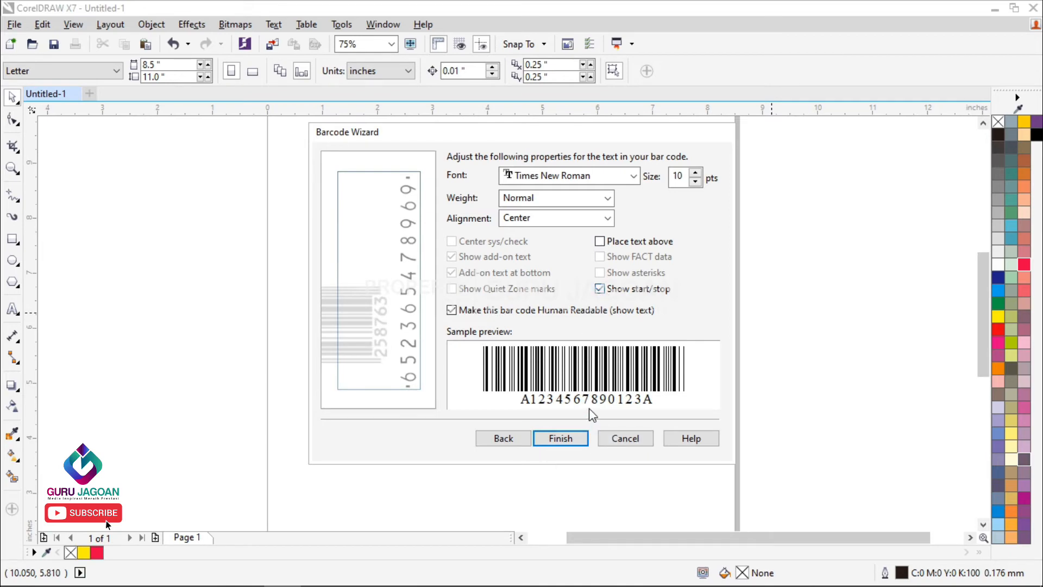
{"action": "left_click", "coordinate": [600, 291]}
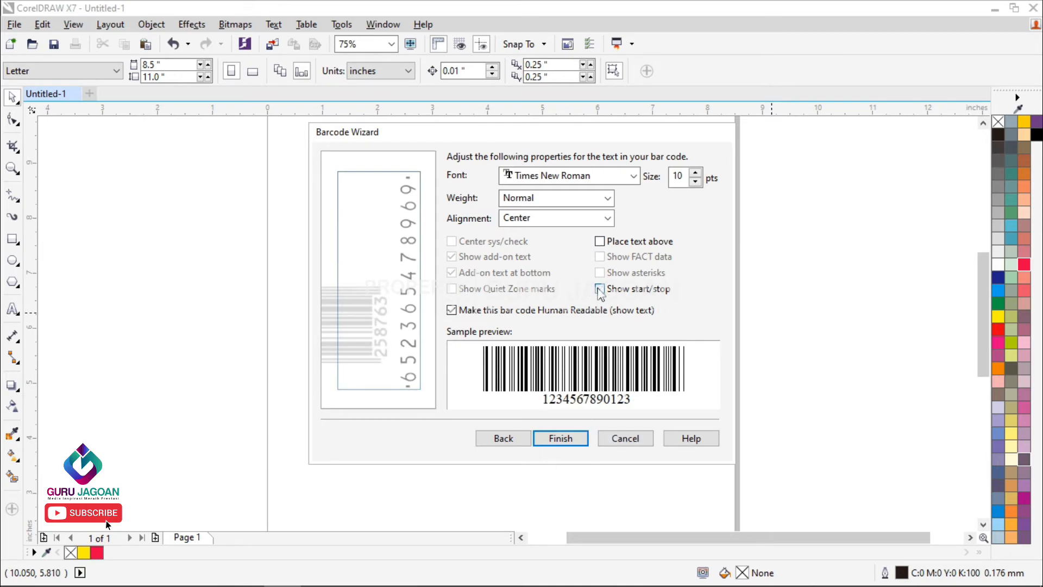
{"action": "left_click", "coordinate": [600, 292]}
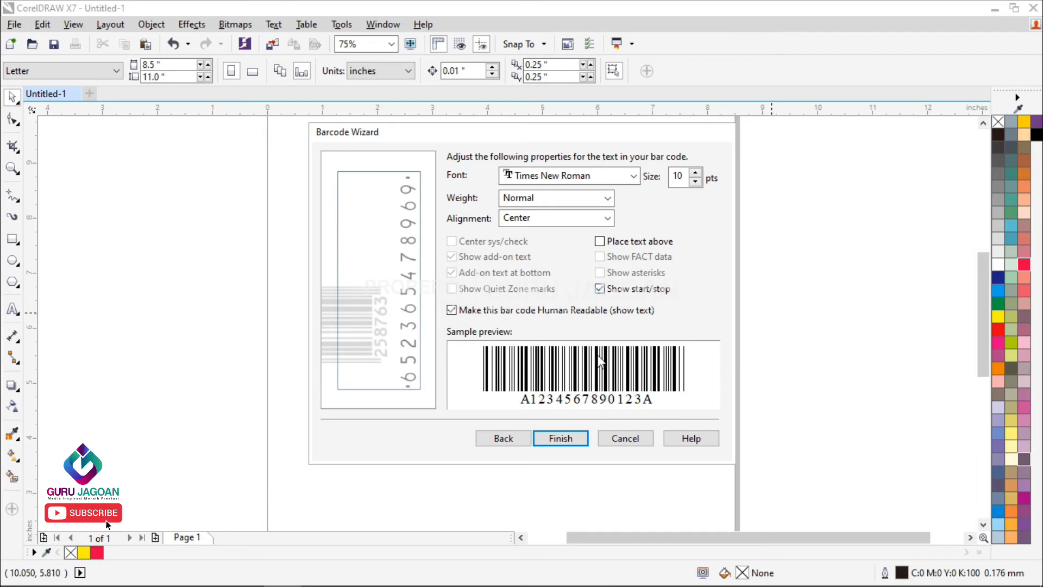
{"action": "left_click", "coordinate": [601, 290]}
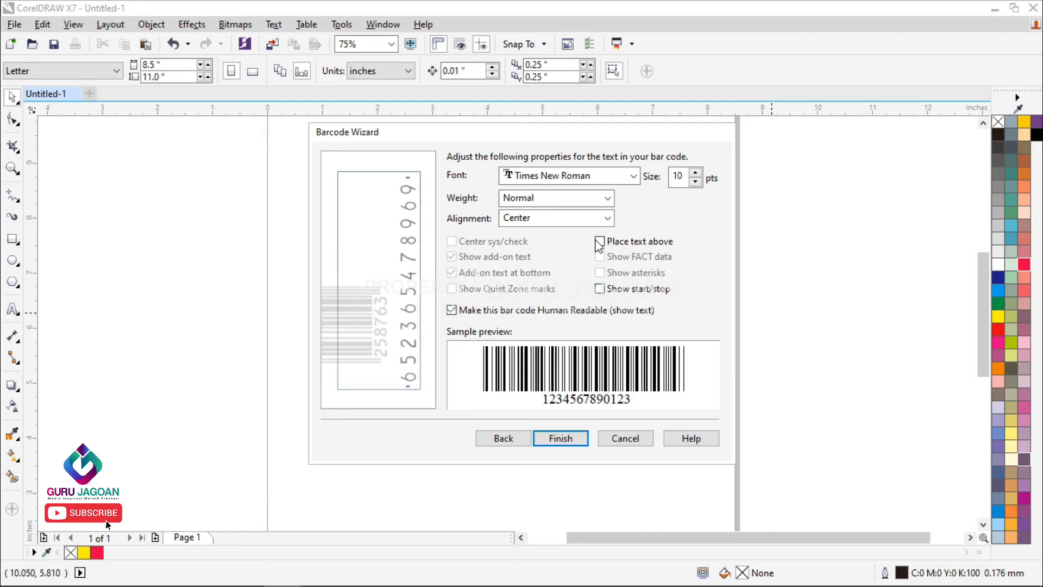
Step: Finish the wizard to place the CodaBar barcode on the page, and deselect it
{"action": "left_click", "coordinate": [565, 444]}
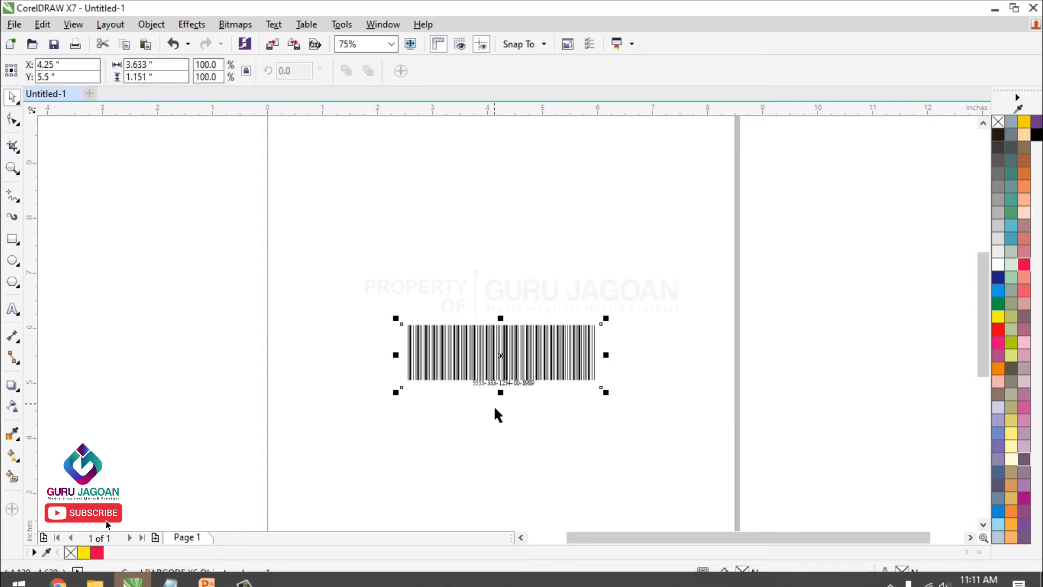
{"action": "scroll", "coordinate": [505, 399], "scroll_direction": "up", "scroll_amount": 3}
{"action": "scroll", "coordinate": [505, 397], "scroll_direction": "down", "scroll_amount": 2}
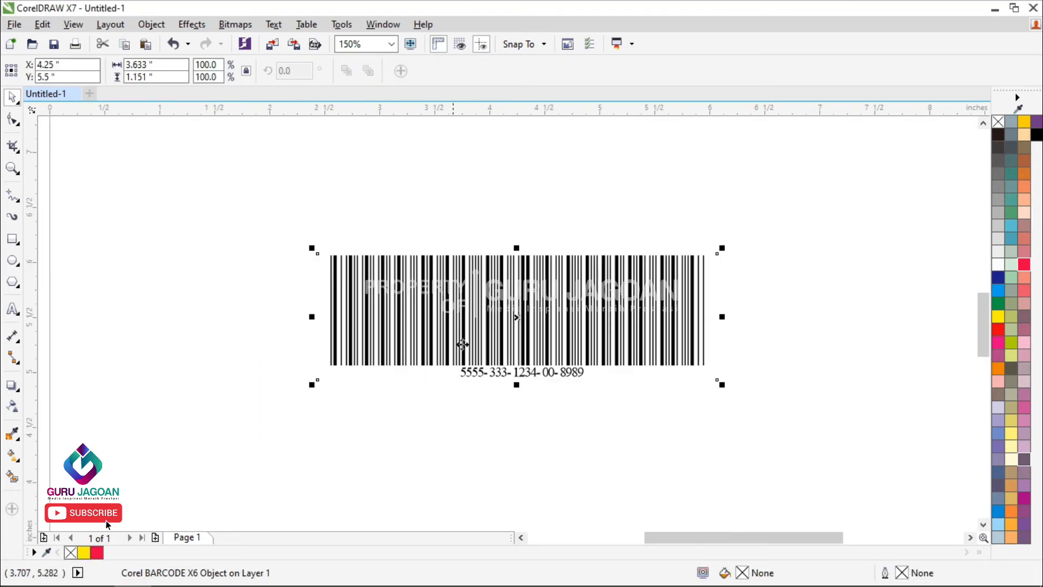
{"action": "left_click", "coordinate": [358, 217]}
{"action": "scroll", "coordinate": [472, 313], "scroll_direction": "down", "scroll_amount": 2}
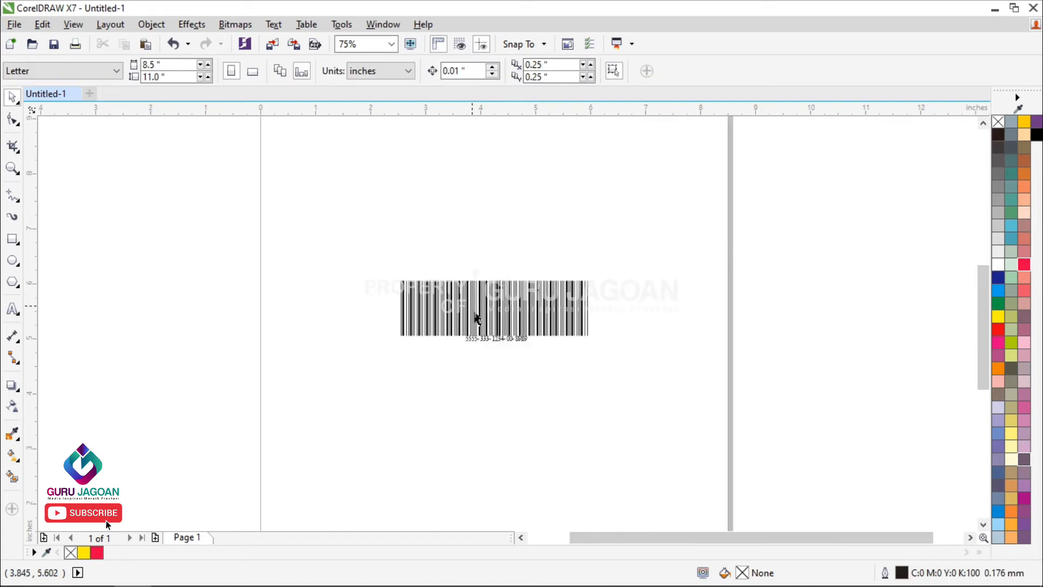
{"action": "scroll", "coordinate": [477, 319], "scroll_direction": "up", "scroll_amount": 2}
{"action": "left_click", "coordinate": [481, 317]}
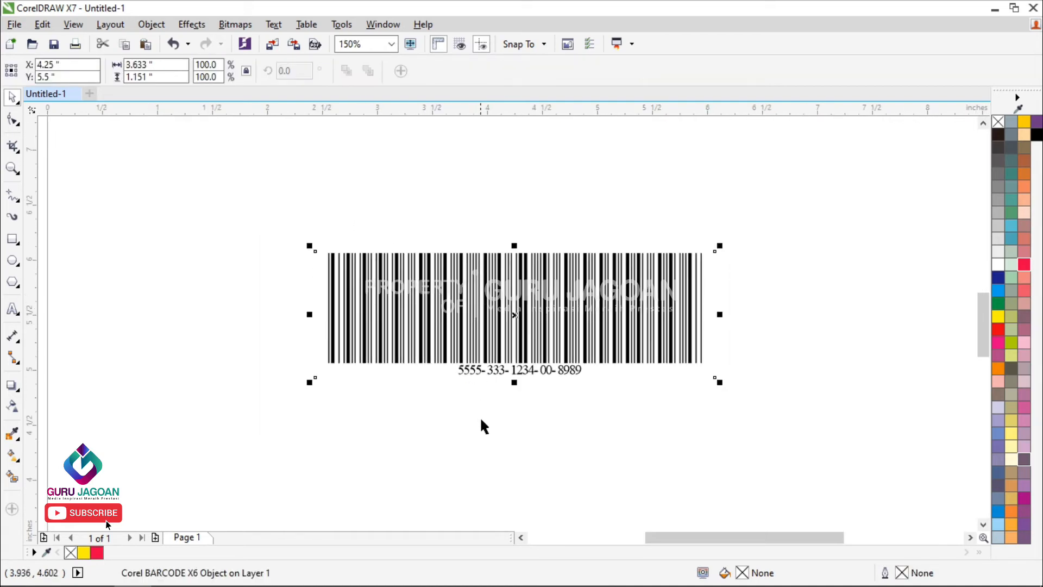
{"action": "double_click", "coordinate": [509, 327]}
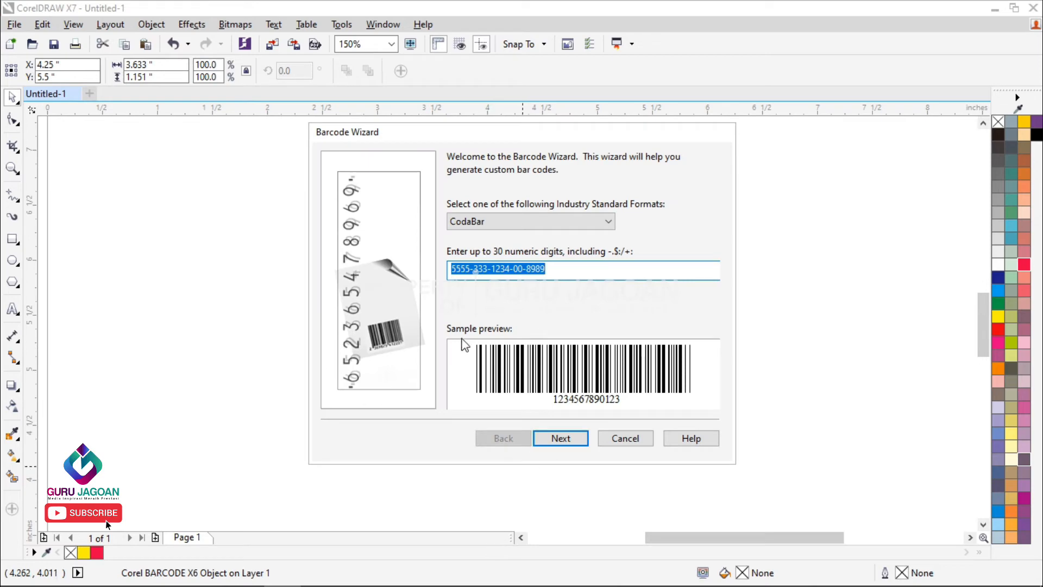
{"action": "left_click", "coordinate": [558, 280]}
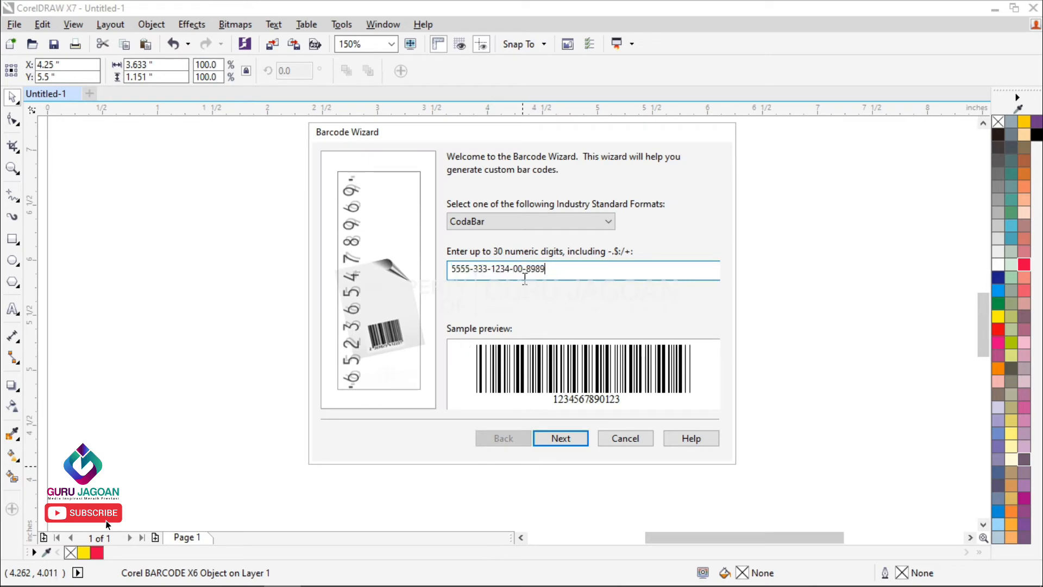
{"action": "type", "text": "0"}
{"action": "type", "text": "3"}
{"action": "left_click", "coordinate": [565, 439]}
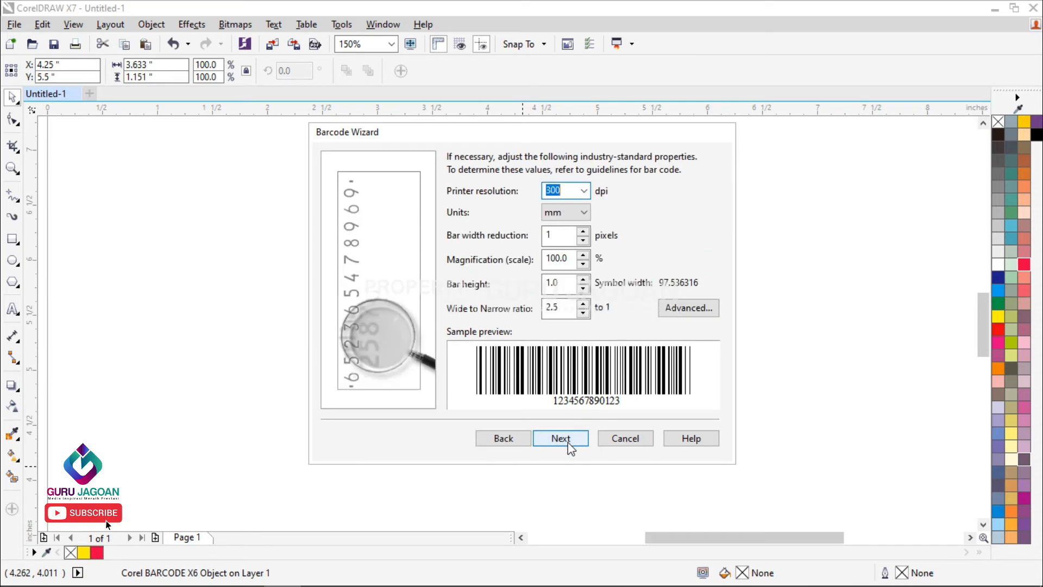
{"action": "left_click", "coordinate": [566, 441]}
{"action": "left_click", "coordinate": [564, 447]}
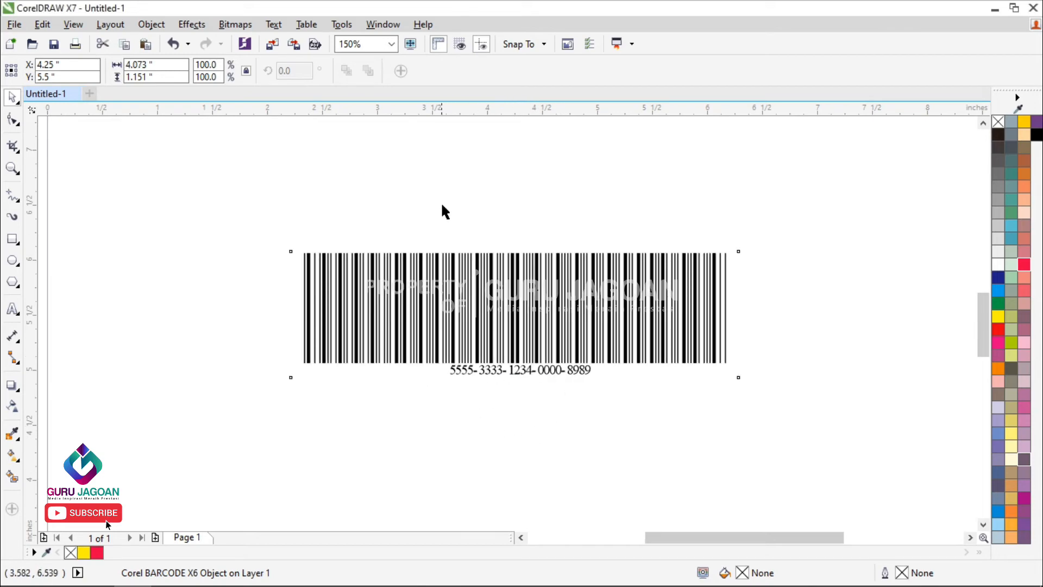
{"action": "left_click", "coordinate": [150, 25]}
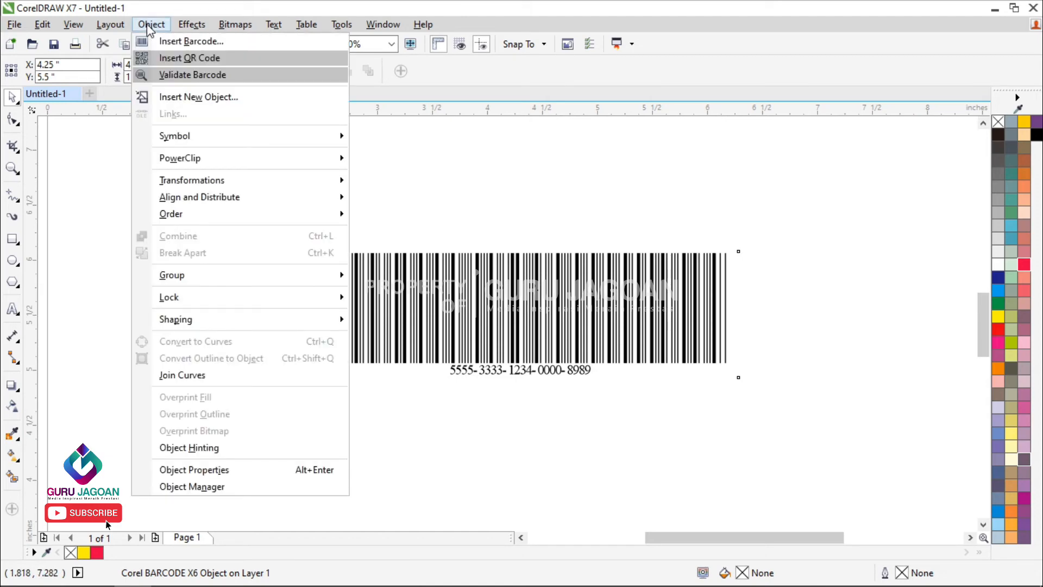
{"action": "left_click", "coordinate": [191, 100]}
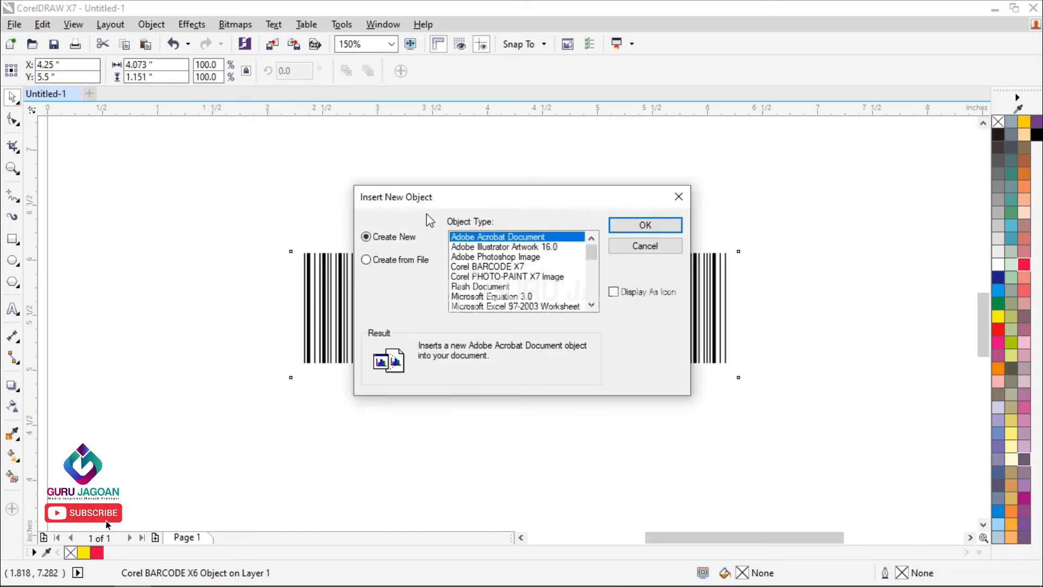
{"action": "left_click", "coordinate": [679, 197]}
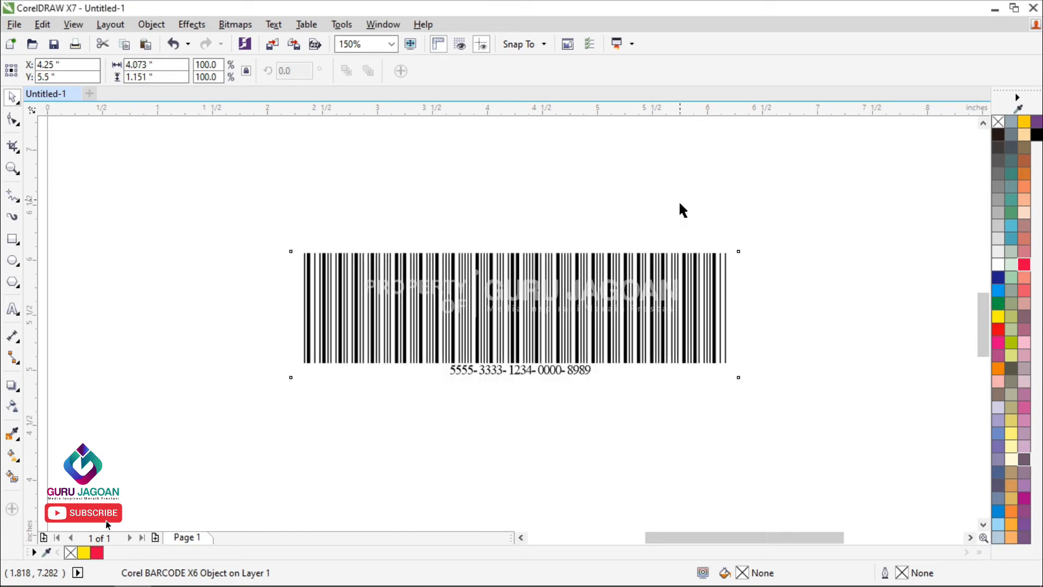
Step: Insert the existing file guru jagoan.cdr from the Downloads folder as a new object, without linking it
{"action": "left_click", "coordinate": [152, 26]}
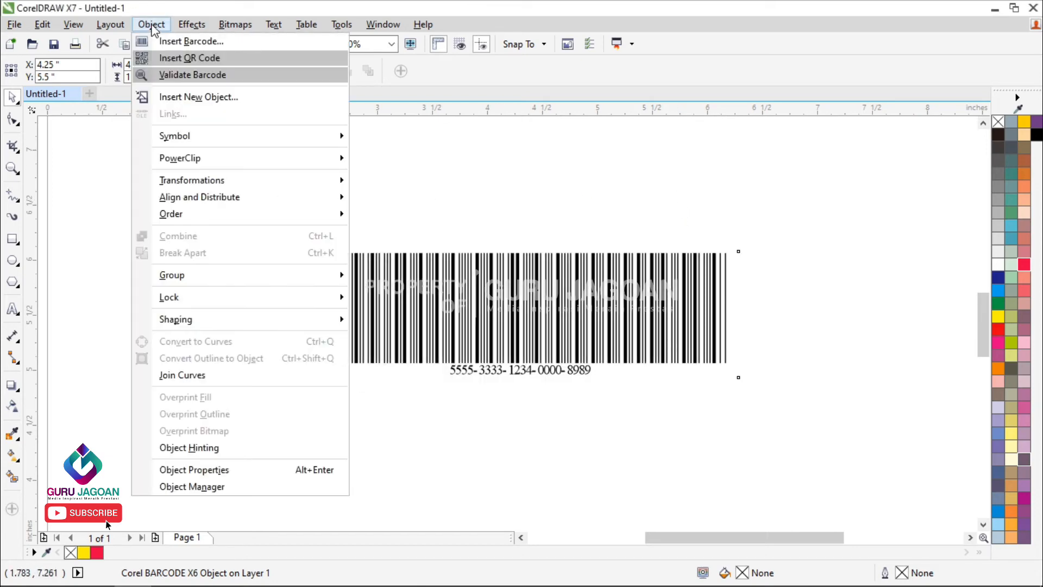
{"action": "left_click", "coordinate": [188, 99]}
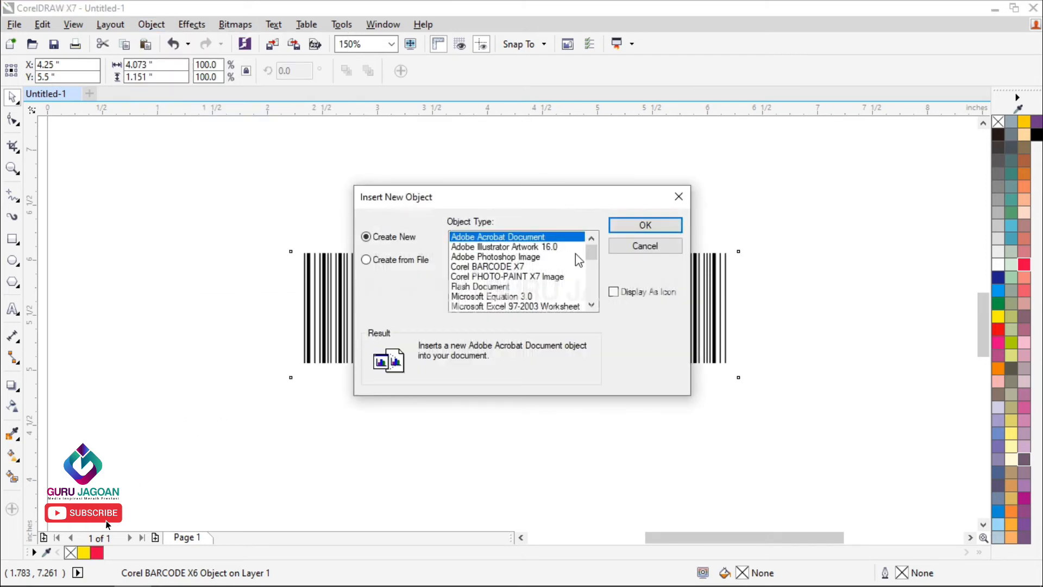
{"action": "mouse_move", "coordinate": [592, 253]}
{"action": "left_mouse_down"}
{"action": "mouse_move", "coordinate": [592, 288]}
{"action": "mouse_move", "coordinate": [585, 253]}
{"action": "left_mouse_up"}
{"action": "left_click", "coordinate": [392, 263]}
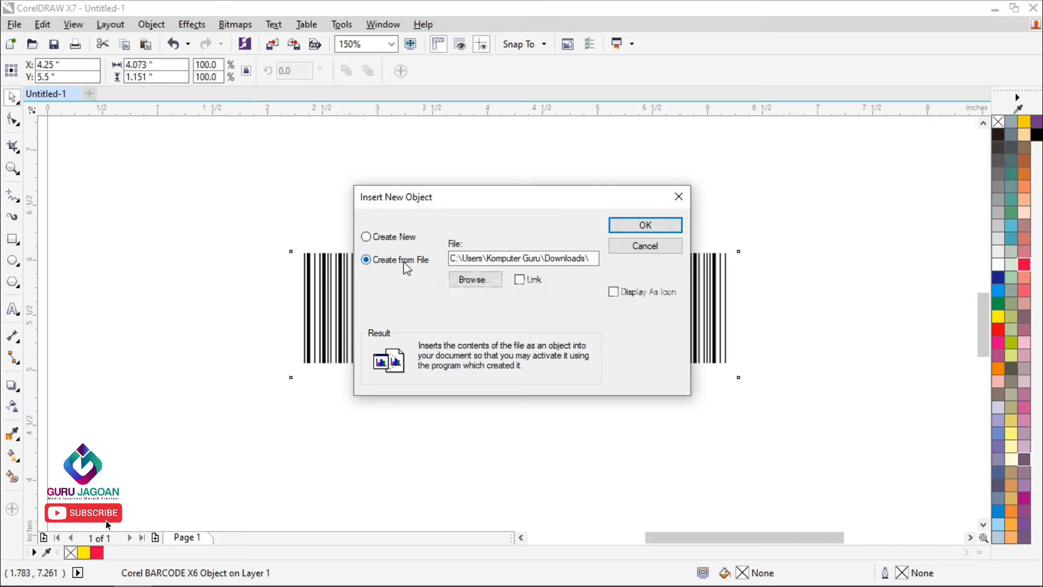
{"action": "left_click", "coordinate": [480, 281]}
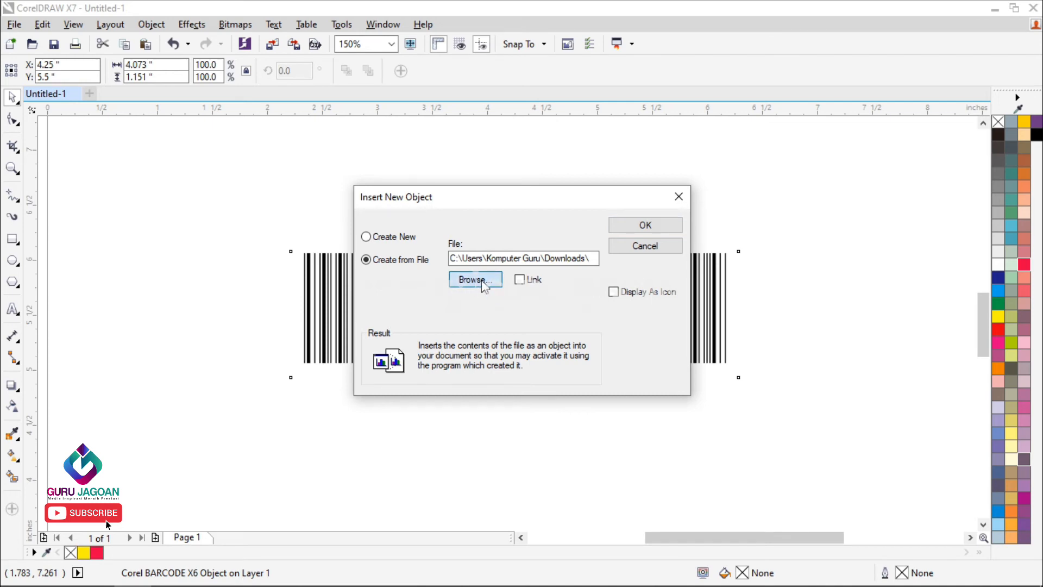
{"action": "mouse_move", "coordinate": [495, 117]}
{"action": "left_mouse_down"}
{"action": "mouse_move", "coordinate": [622, 248]}
{"action": "mouse_move", "coordinate": [609, 164]}
{"action": "mouse_move", "coordinate": [489, 132]}
{"action": "left_mouse_up"}
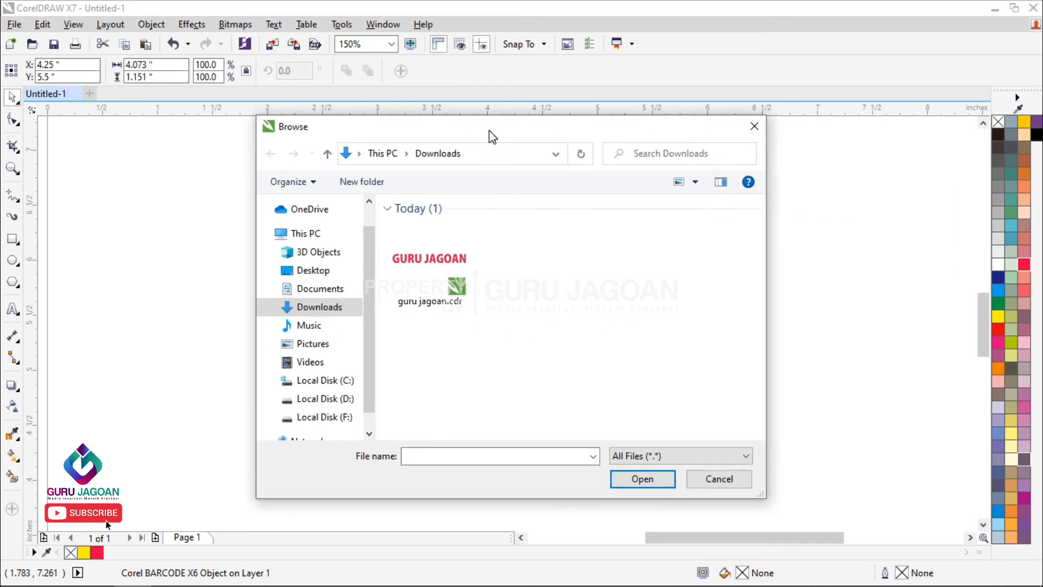
{"action": "left_click", "coordinate": [433, 275]}
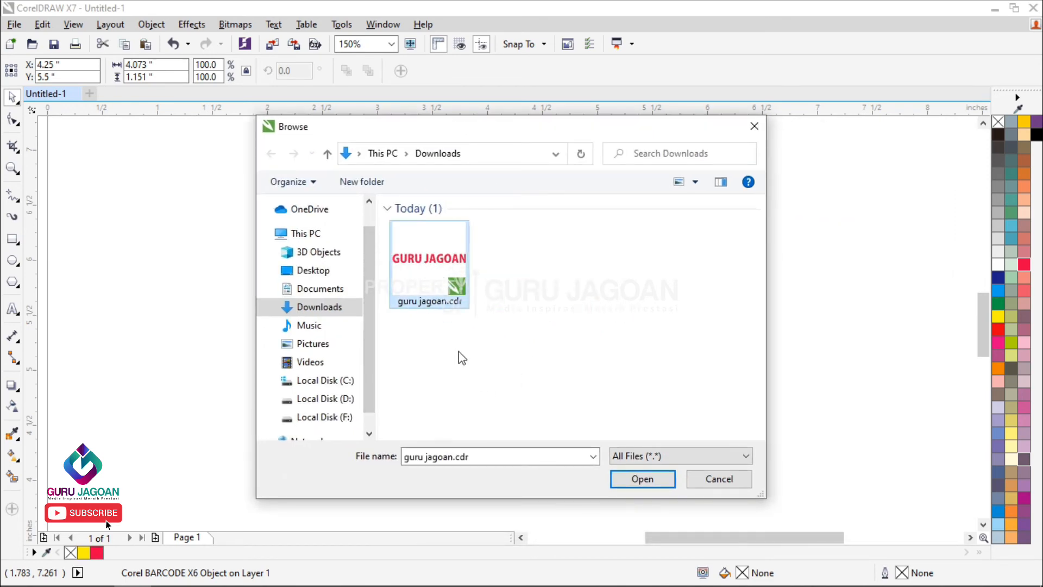
{"action": "double_click", "coordinate": [436, 270]}
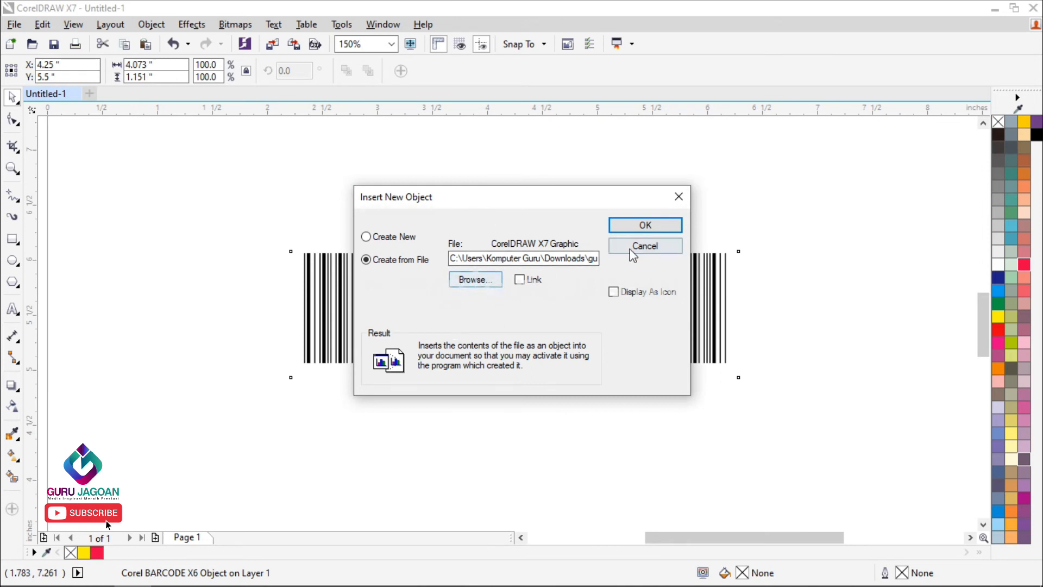
{"action": "left_click", "coordinate": [641, 225]}
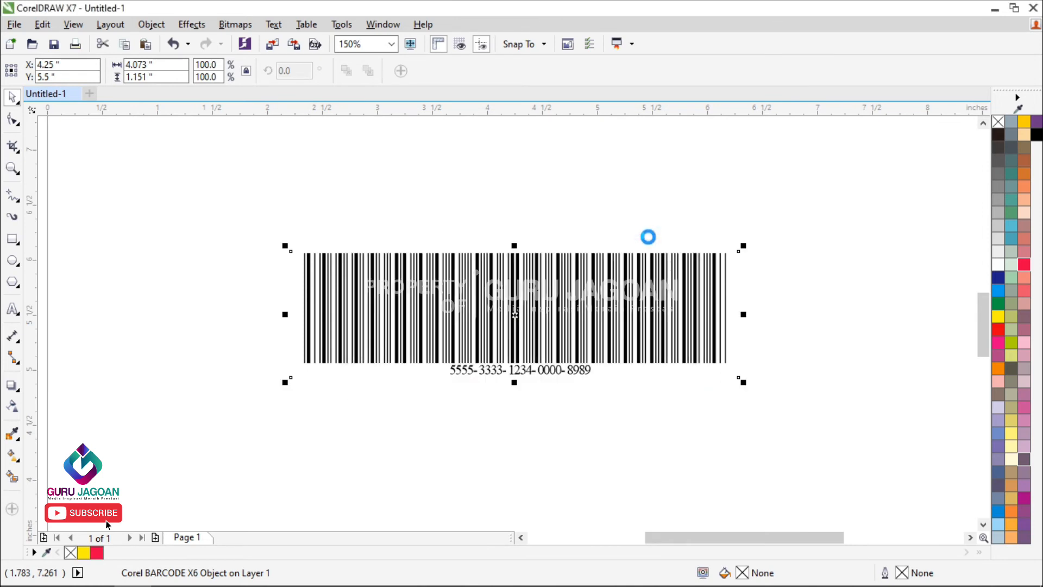
Step: Move the inserted GURU JAGOAN object above the barcode, centred at about X 4.46 and Y 7.23 inches, and deselect it
{"action": "scroll", "coordinate": [524, 307], "scroll_direction": "down", "scroll_amount": 1}
{"action": "left_click_drag", "start_coordinate": [531, 321], "coordinate": [540, 238]}
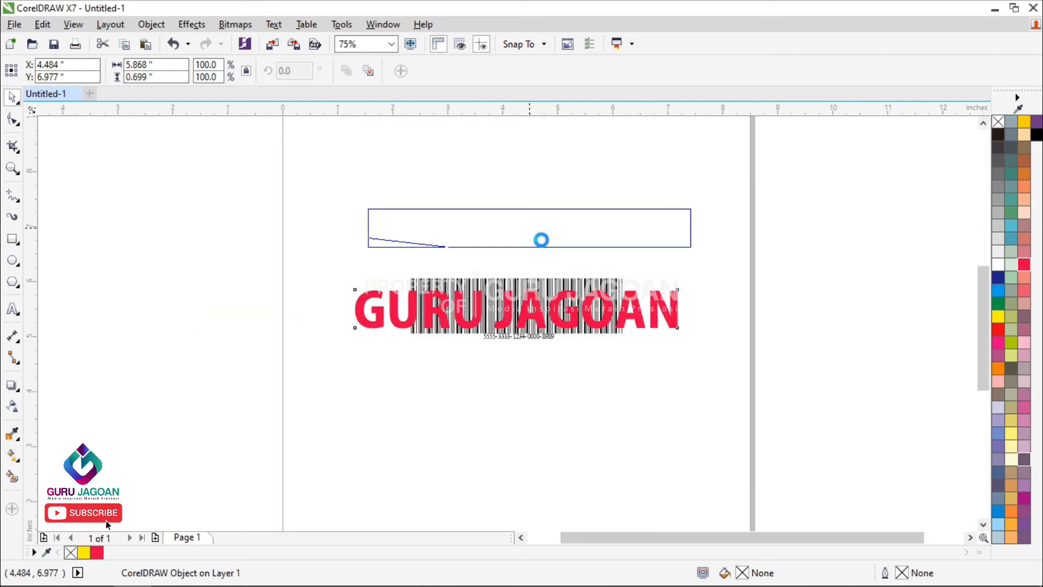
{"action": "left_click", "coordinate": [774, 255]}
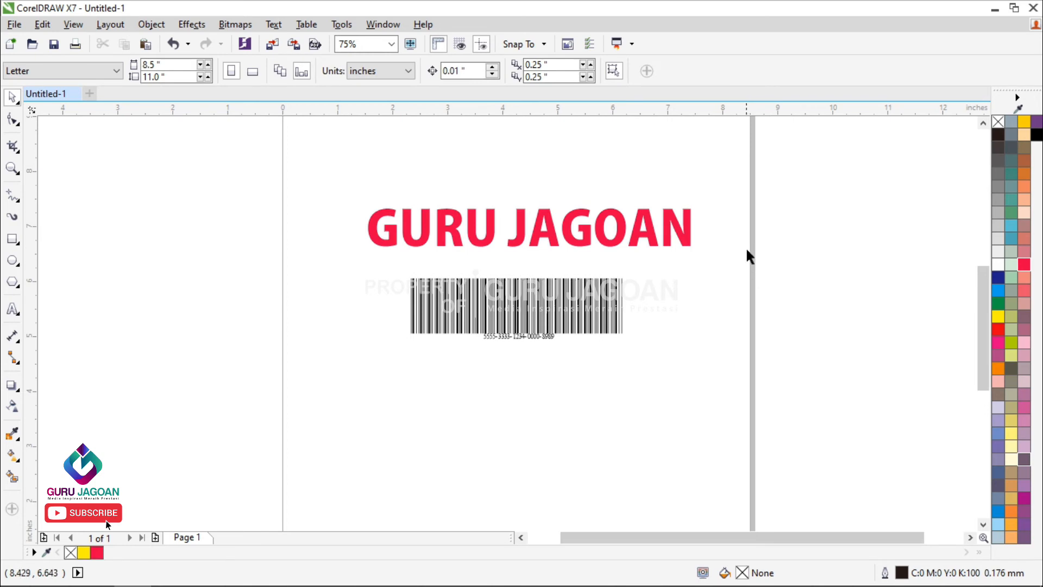
{"action": "left_click", "coordinate": [552, 230]}
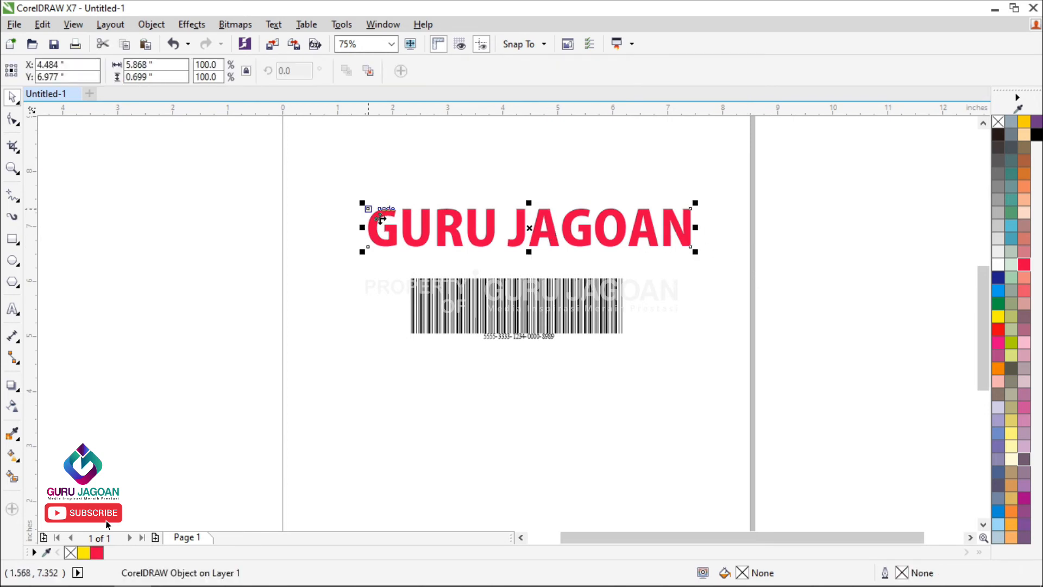
{"action": "left_click_drag", "start_coordinate": [343, 190], "coordinate": [738, 276]}
{"action": "left_click_drag", "start_coordinate": [691, 251], "coordinate": [689, 239]}
{"action": "left_click", "coordinate": [738, 226]}
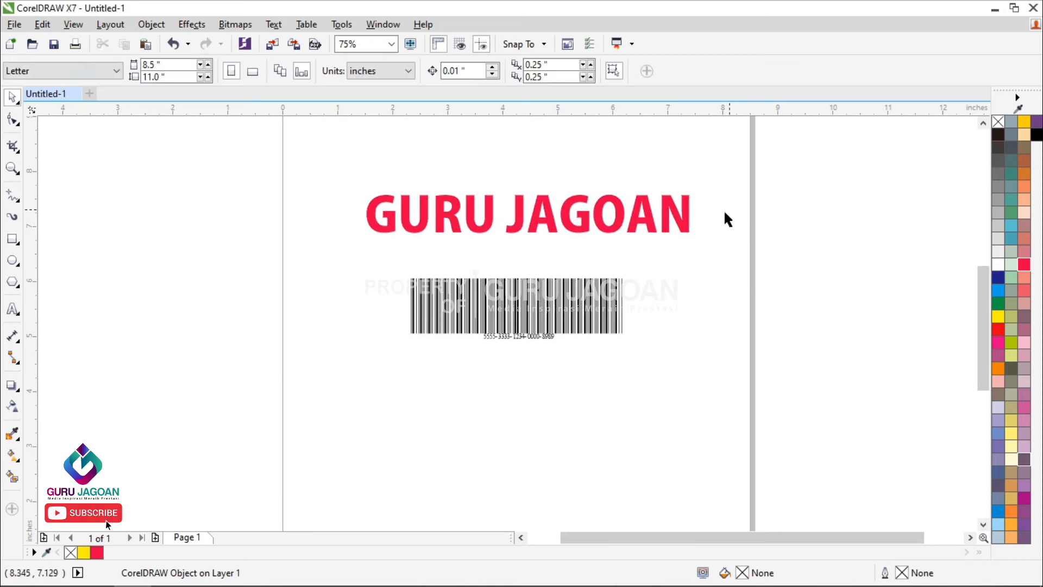
Step: Try to fill the inserted GURU JAGOAN object with green directly on the page
{"action": "left_click_drag", "start_coordinate": [334, 191], "coordinate": [733, 262]}
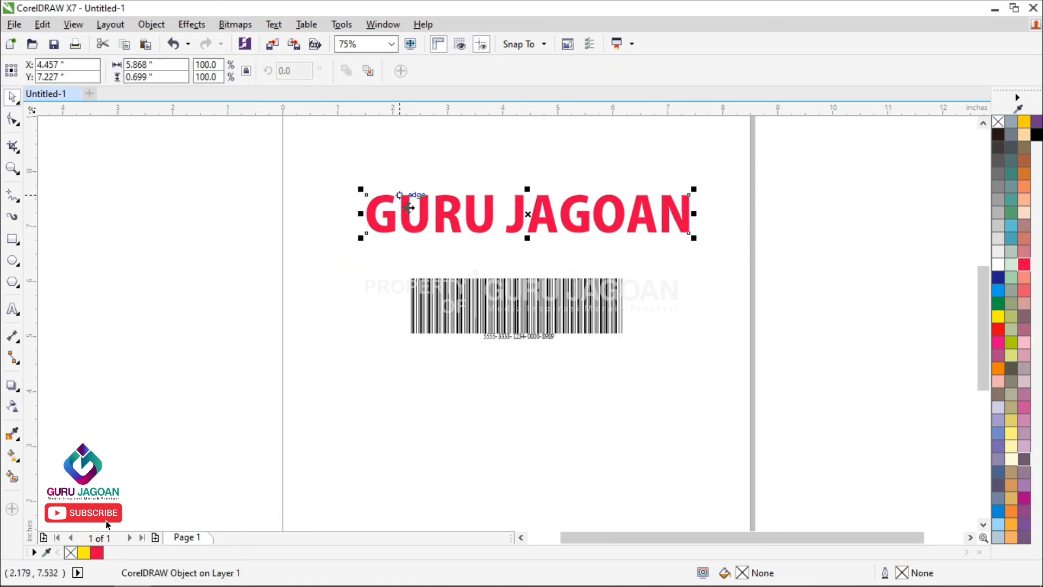
{"action": "left_click_drag", "start_coordinate": [334, 175], "coordinate": [720, 272]}
{"action": "left_click", "coordinate": [777, 267]}
{"action": "left_click", "coordinate": [668, 213]}
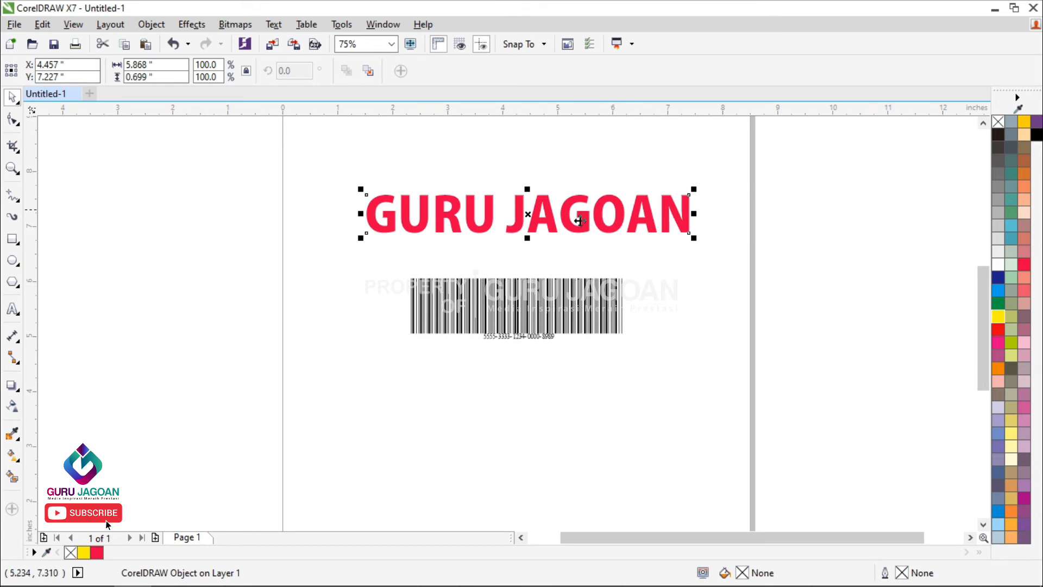
{"action": "left_click", "coordinate": [999, 305]}
{"action": "left_click", "coordinate": [518, 166]}
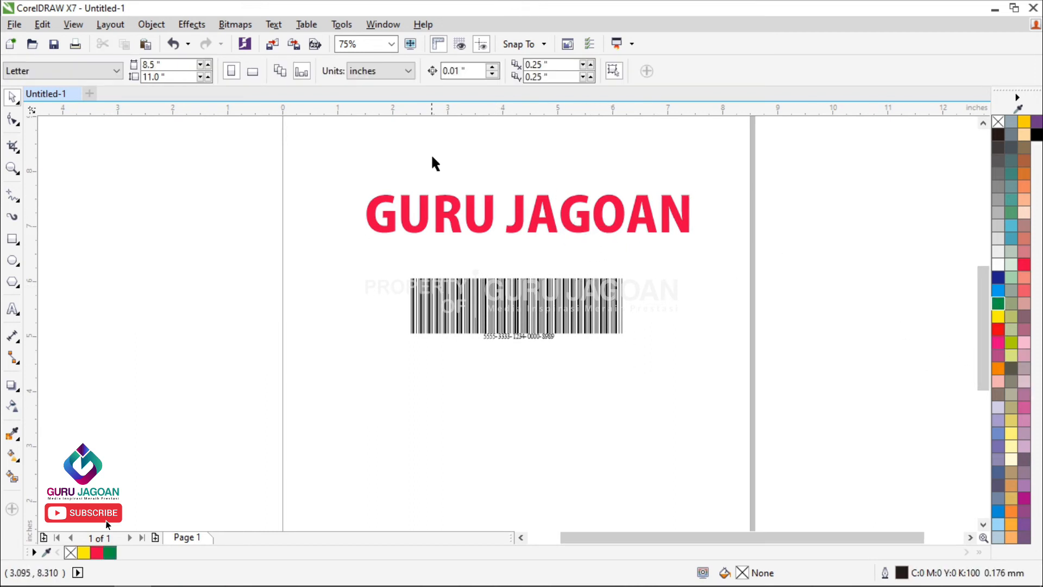
Step: Open the inserted object for editing in its own window, recolour its text dark blue (C:100 M:100), and close that window
{"action": "left_click_drag", "start_coordinate": [328, 158], "coordinate": [754, 272]}
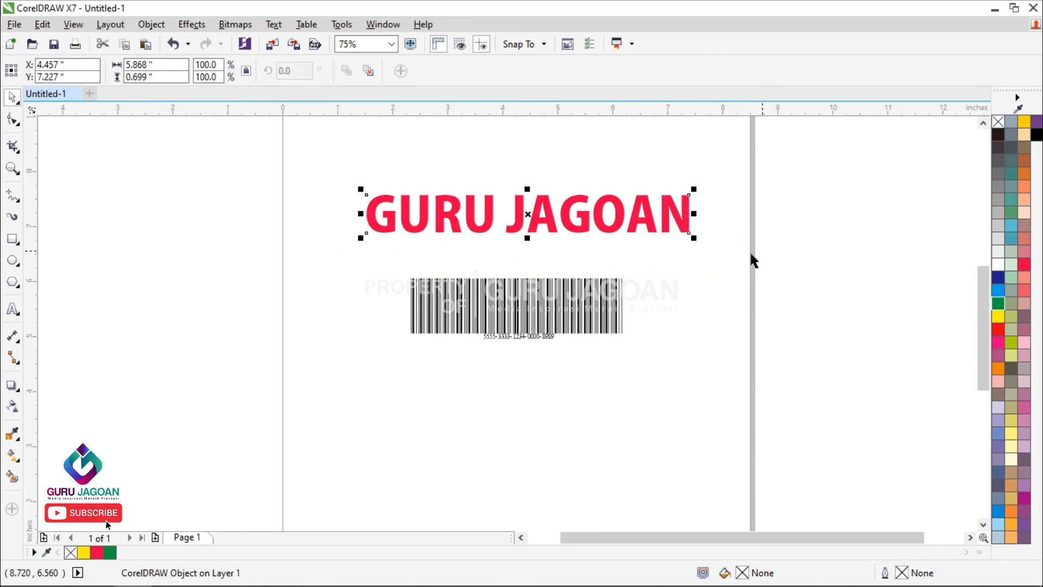
{"action": "double_click", "coordinate": [526, 212]}
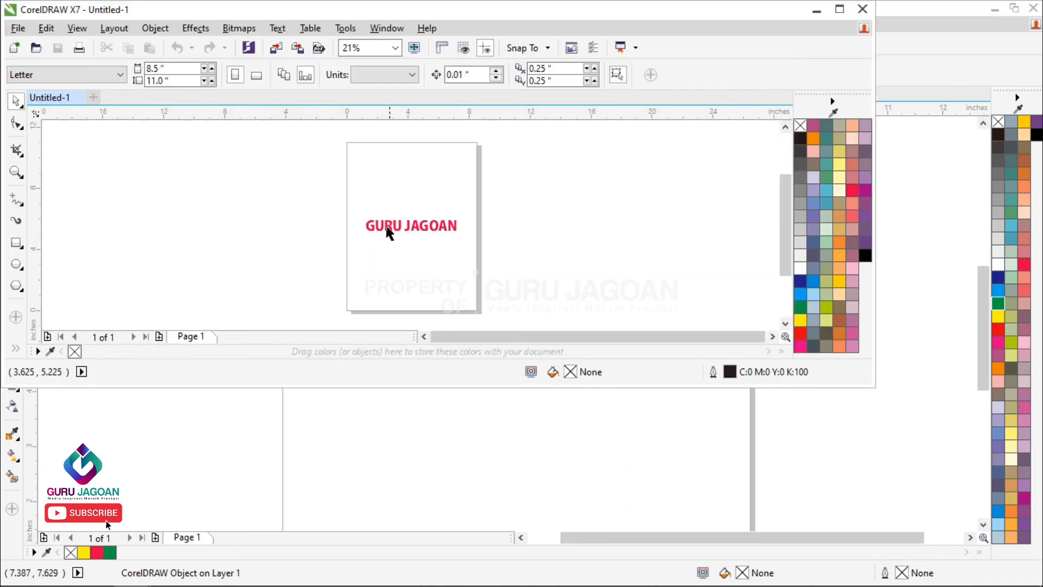
{"action": "scroll", "coordinate": [389, 232], "scroll_direction": "up", "scroll_amount": 3}
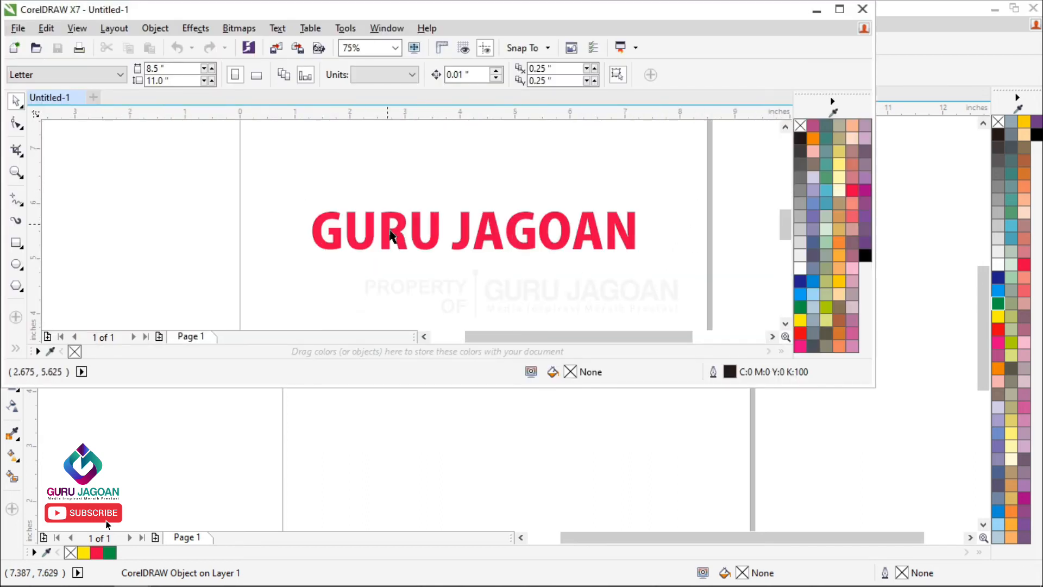
{"action": "left_click", "coordinate": [399, 243]}
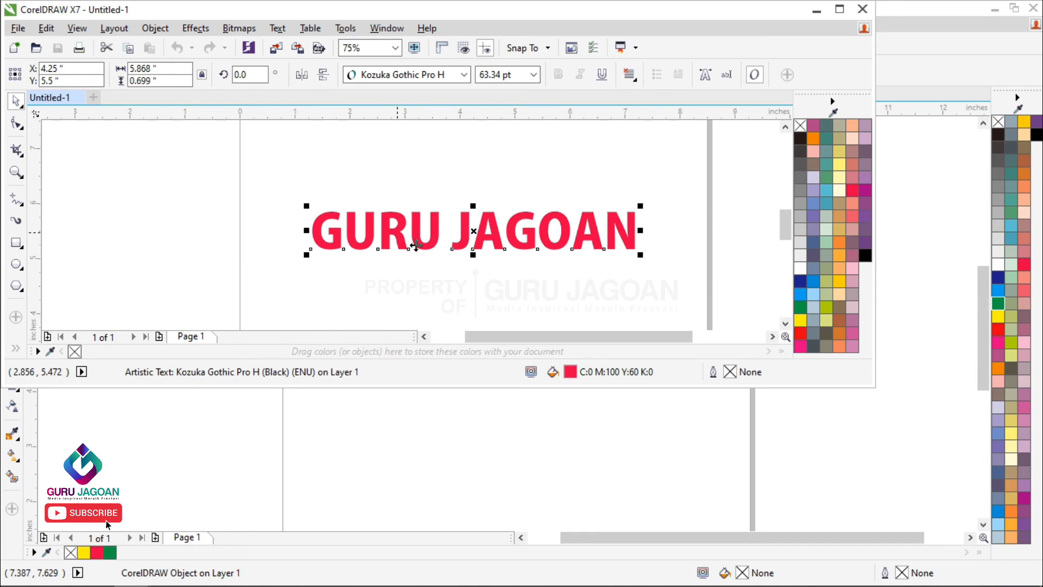
{"action": "left_click", "coordinate": [800, 320]}
{"action": "left_click", "coordinate": [800, 281]}
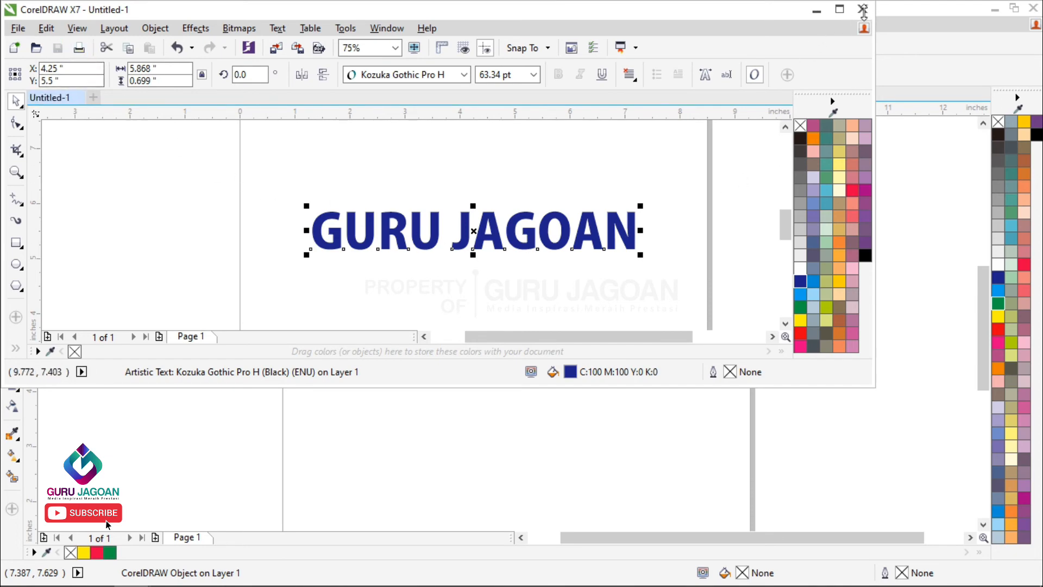
{"action": "left_click", "coordinate": [863, 9]}
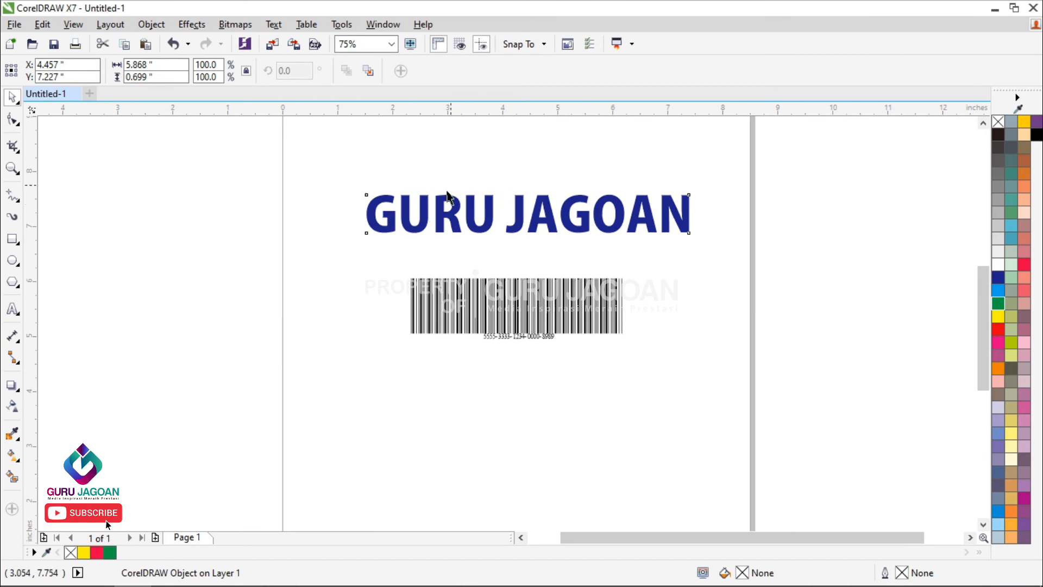
Step: Move the barcode down to about Y 3.1 inches to make room below the GURU JAGOAN object, and deselect it
{"action": "scroll", "coordinate": [510, 243], "scroll_direction": "down", "scroll_amount": 2}
{"action": "scroll", "coordinate": [516, 236], "scroll_direction": "up", "scroll_amount": 2}
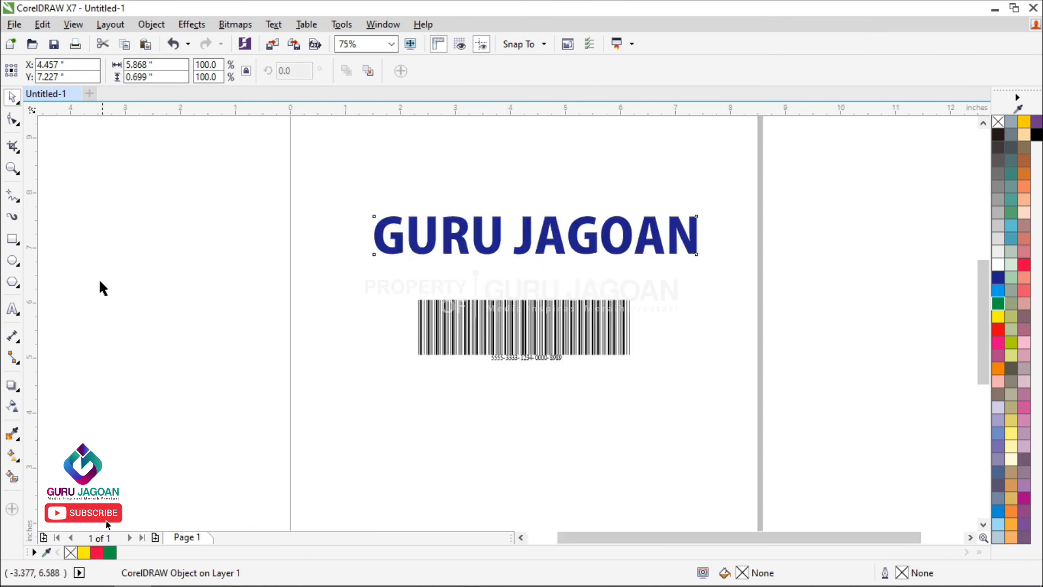
{"action": "left_click", "coordinate": [530, 339]}
{"action": "left_click_drag", "start_coordinate": [531, 339], "coordinate": [530, 472]}
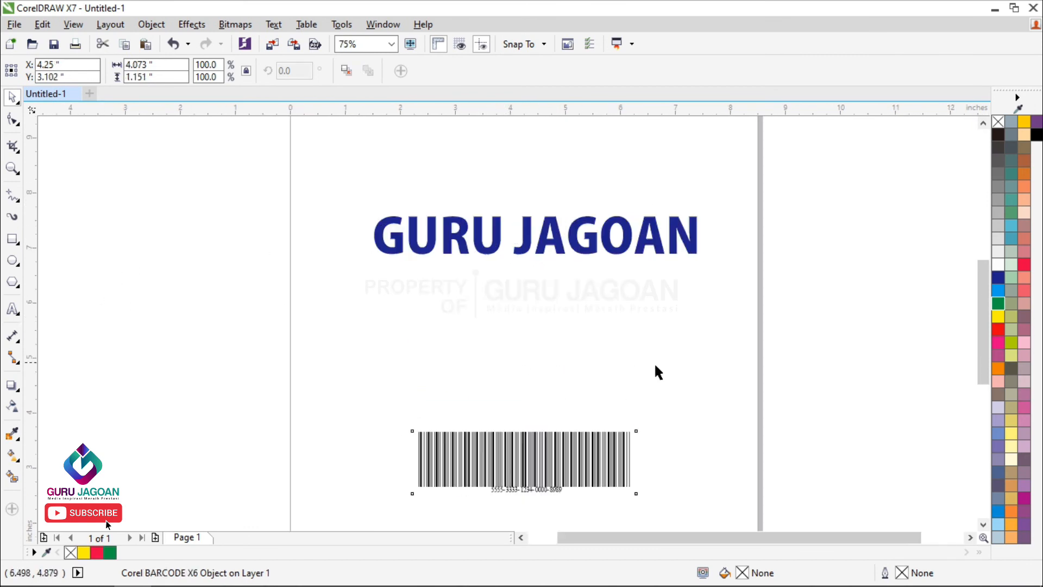
{"action": "left_click", "coordinate": [135, 353]}
Step: Add artistic text "guru jagoan" between the inserted object and the barcode, and change its case to uppercase
{"action": "left_click", "coordinate": [12, 308]}
{"action": "left_click", "coordinate": [424, 329]}
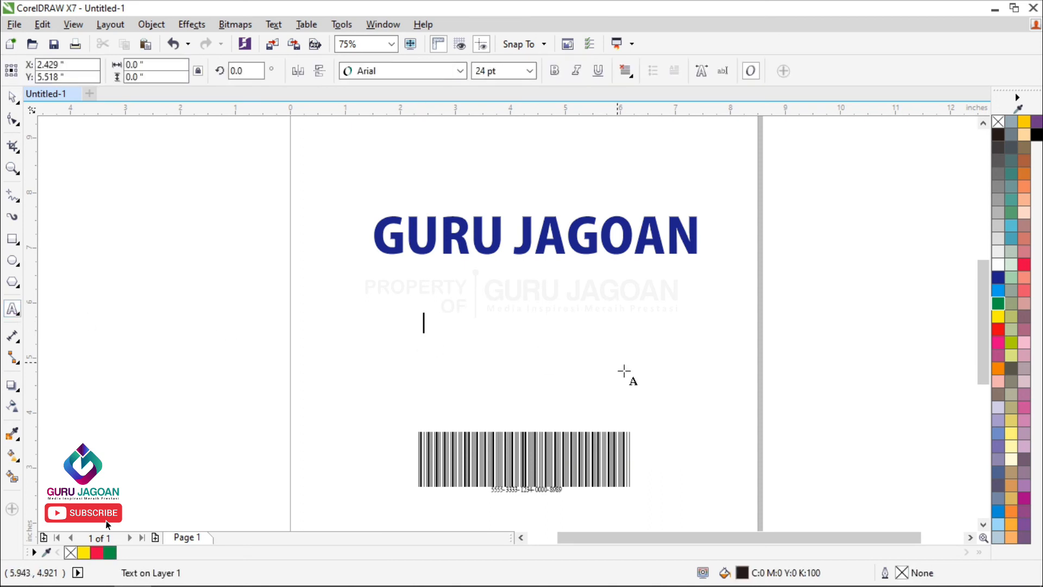
{"action": "type", "text": "guru jagoan"}
{"action": "key", "text": "ctrl+a"}
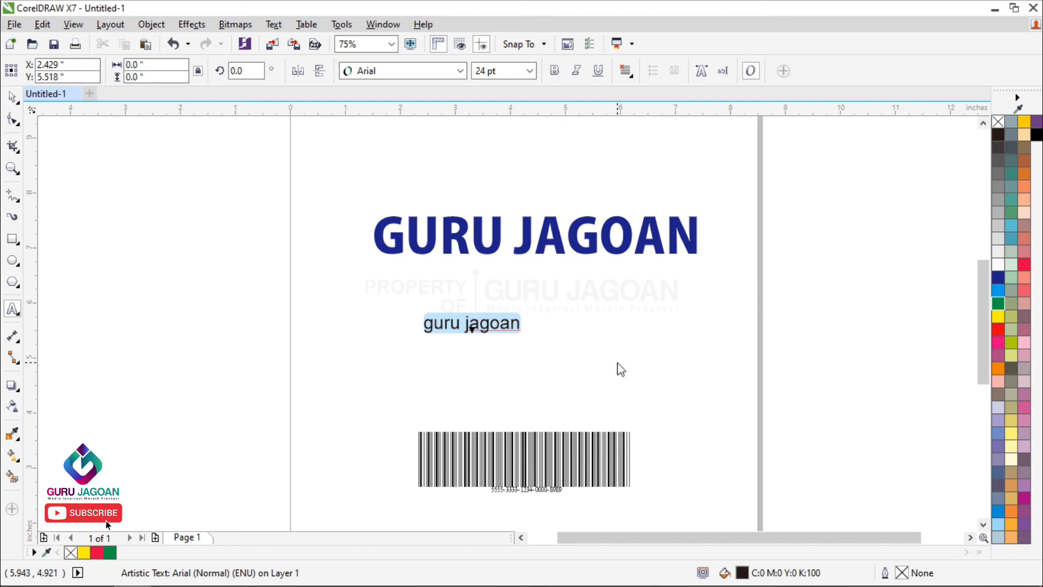
{"action": "key", "text": "shift+F3"}
{"action": "key", "text": "Down"}
{"action": "key", "text": "Down"}
{"action": "key", "text": "Return"}
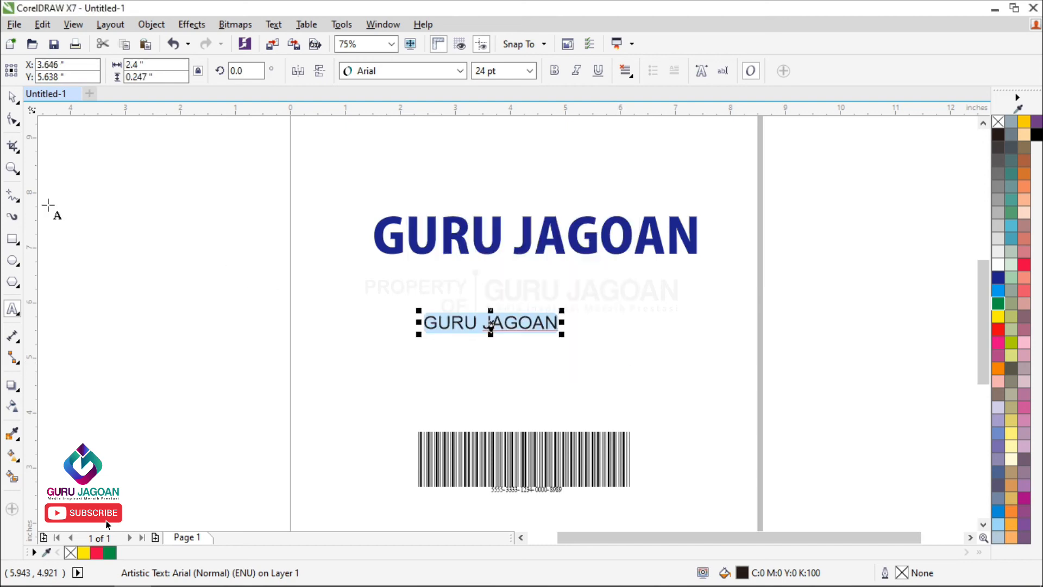
Step: Set the new text's font to Kozuka Gothic Pro H and enlarge it to about 5.8 inches wide directly beneath the inserted object
{"action": "left_click", "coordinate": [12, 98]}
{"action": "left_click", "coordinate": [402, 71]}
{"action": "left_click", "coordinate": [417, 105]}
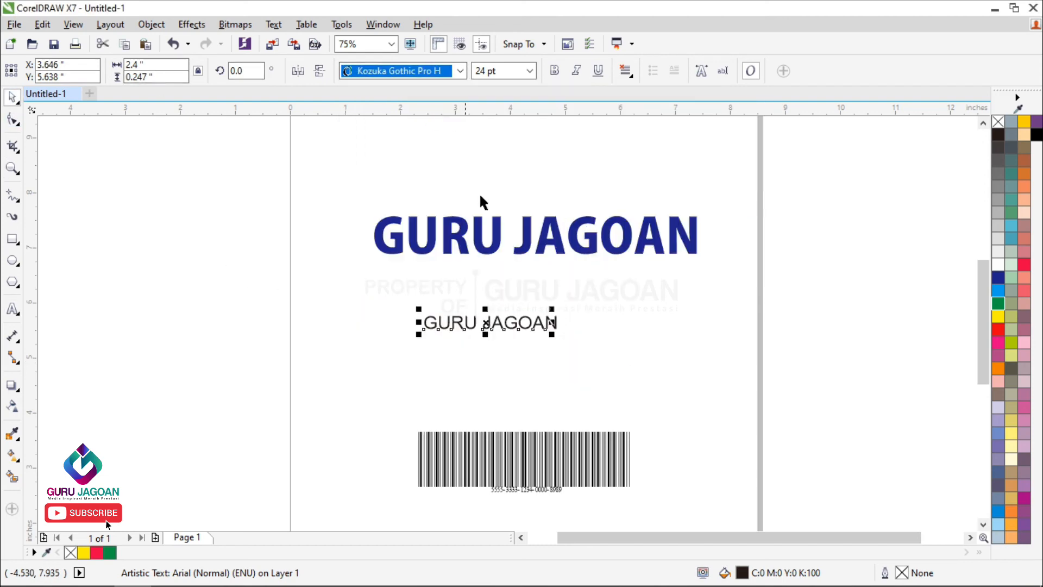
{"action": "left_click_drag", "start_coordinate": [547, 332], "coordinate": [724, 415]}
{"action": "left_click_drag", "start_coordinate": [419, 309], "coordinate": [373, 302]}
{"action": "left_click_drag", "start_coordinate": [712, 340], "coordinate": [700, 302]}
{"action": "left_click_drag", "start_coordinate": [367, 322], "coordinate": [382, 326]}
{"action": "left_click", "coordinate": [754, 283]}
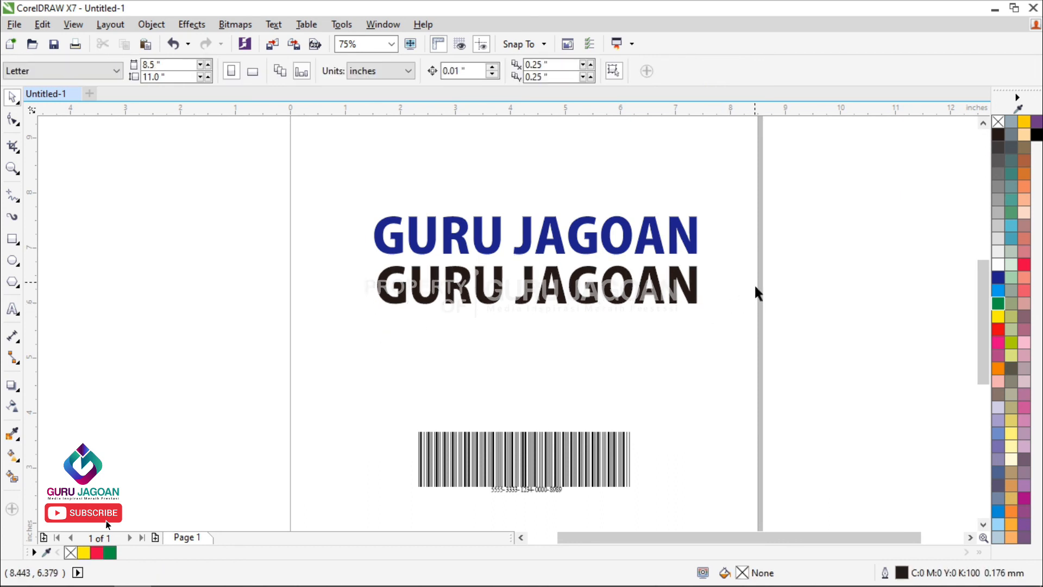
Step: Fill the new artistic text with dark blue to match the inserted object, and deselect it
{"action": "left_click", "coordinate": [689, 296]}
{"action": "left_click", "coordinate": [998, 277]}
{"action": "left_click", "coordinate": [900, 299]}
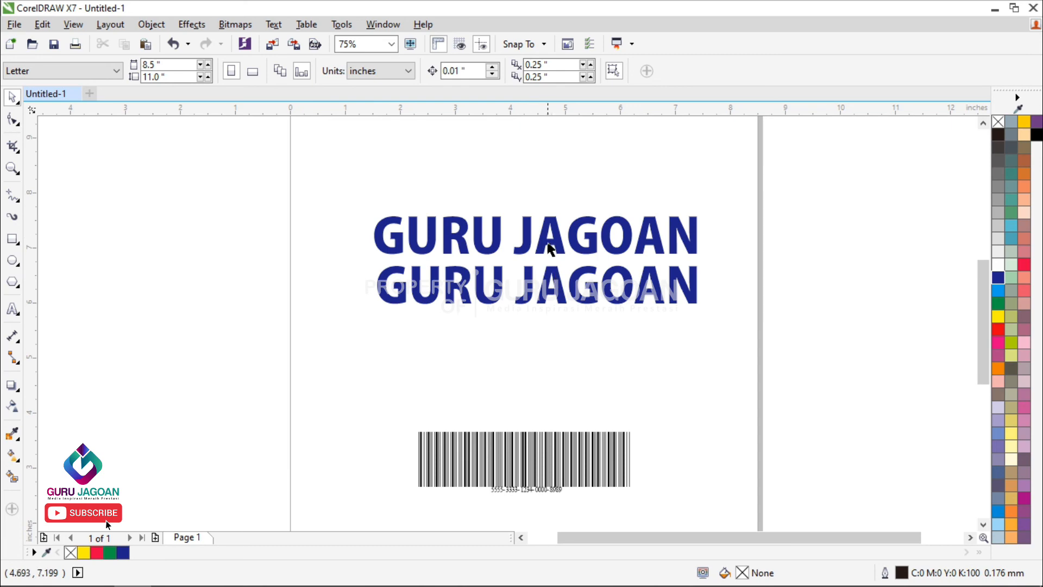
Step: Recolour the lower GURU JAGOAN artistic text red (M:100 Y:100) directly on the page
{"action": "scroll", "coordinate": [550, 245], "scroll_direction": "up", "scroll_amount": 2}
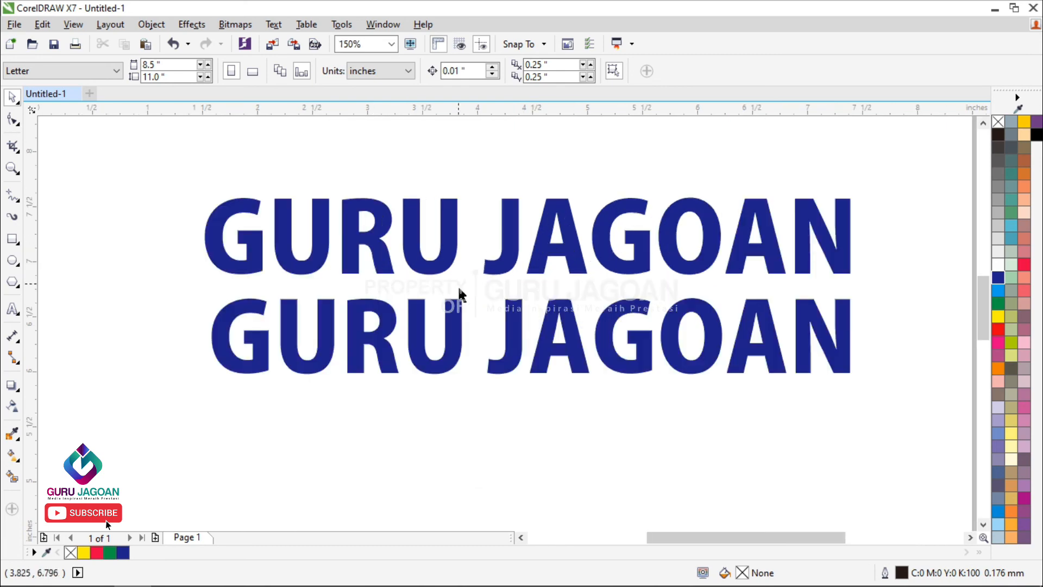
{"action": "left_click", "coordinate": [457, 260]}
{"action": "left_click", "coordinate": [777, 325]}
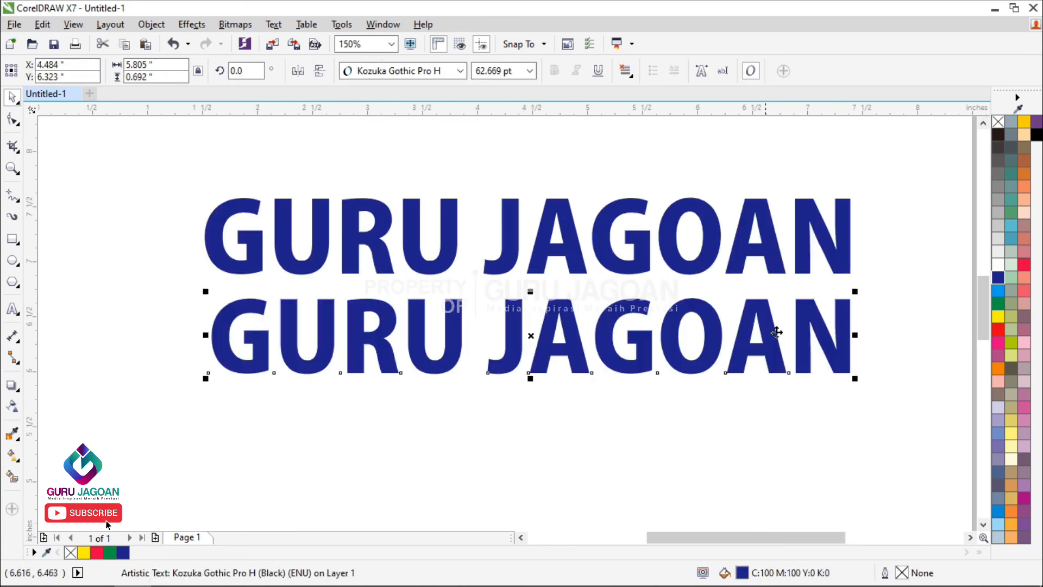
{"action": "left_click", "coordinate": [998, 329]}
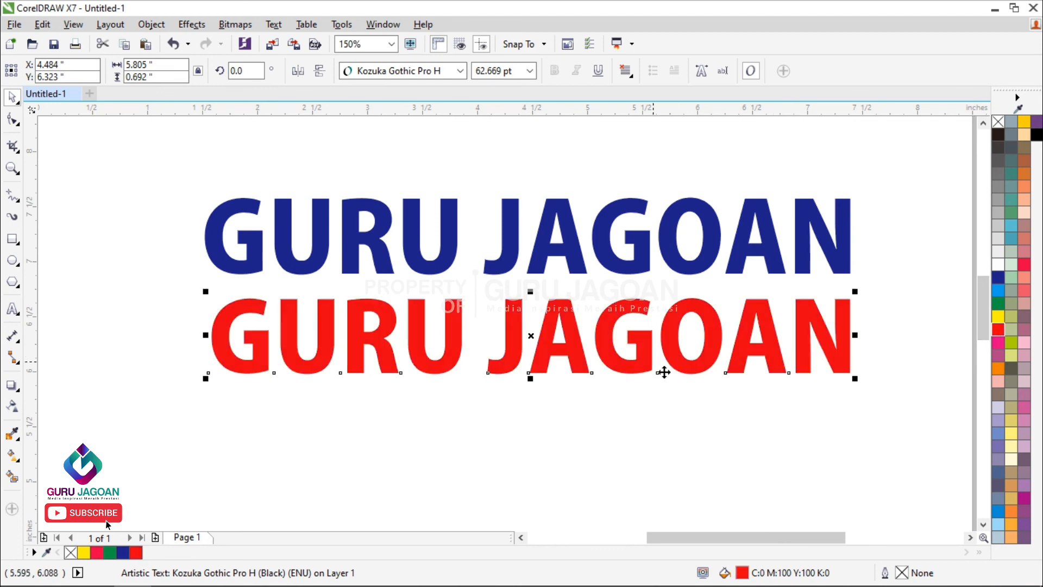
Step: Move the dark blue GURU JAGOAN object up near the page's top edge, centred at about Y 9.35 inches
{"action": "scroll", "coordinate": [553, 407], "scroll_direction": "down", "scroll_amount": 1}
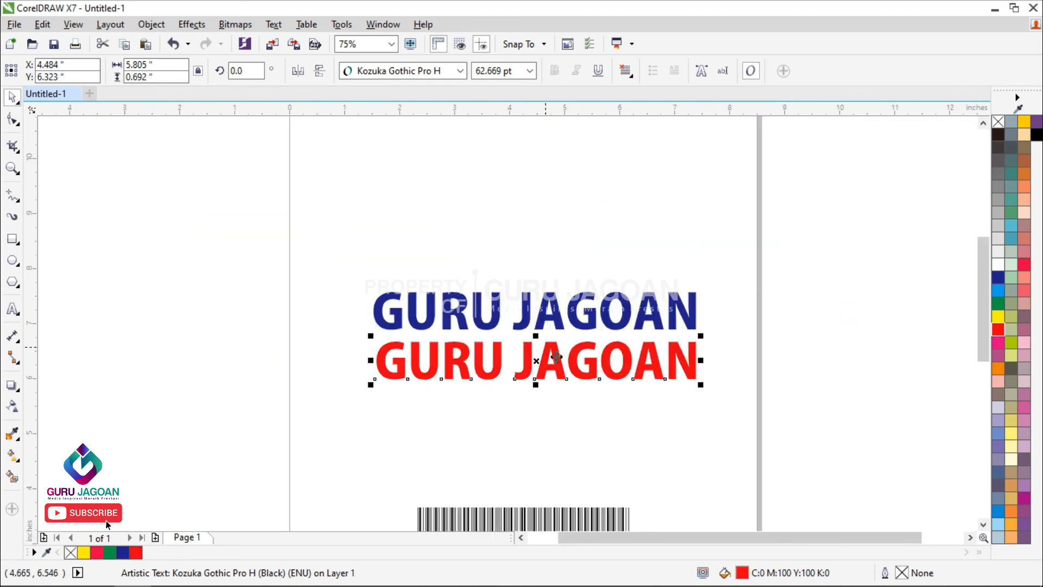
{"action": "left_click", "coordinate": [544, 321]}
{"action": "left_click_drag", "start_coordinate": [545, 321], "coordinate": [556, 188]}
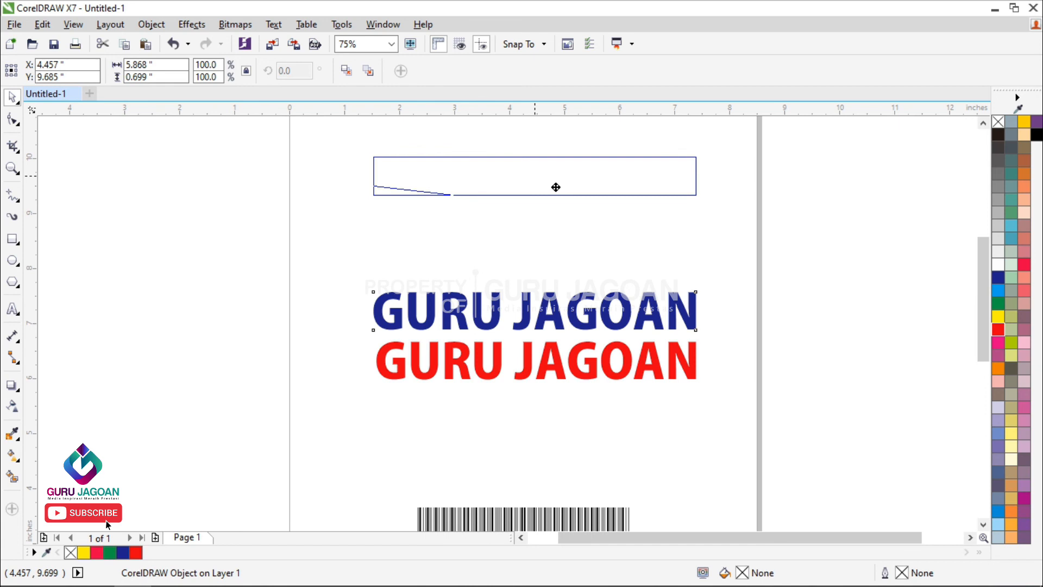
{"action": "mouse_move", "coordinate": [556, 188]}
{"action": "left_mouse_down"}
{"action": "mouse_move", "coordinate": [559, 207]}
{"action": "mouse_move", "coordinate": [571, 199]}
{"action": "left_mouse_up"}
{"action": "scroll", "coordinate": [572, 199], "scroll_direction": "down", "scroll_amount": 1}
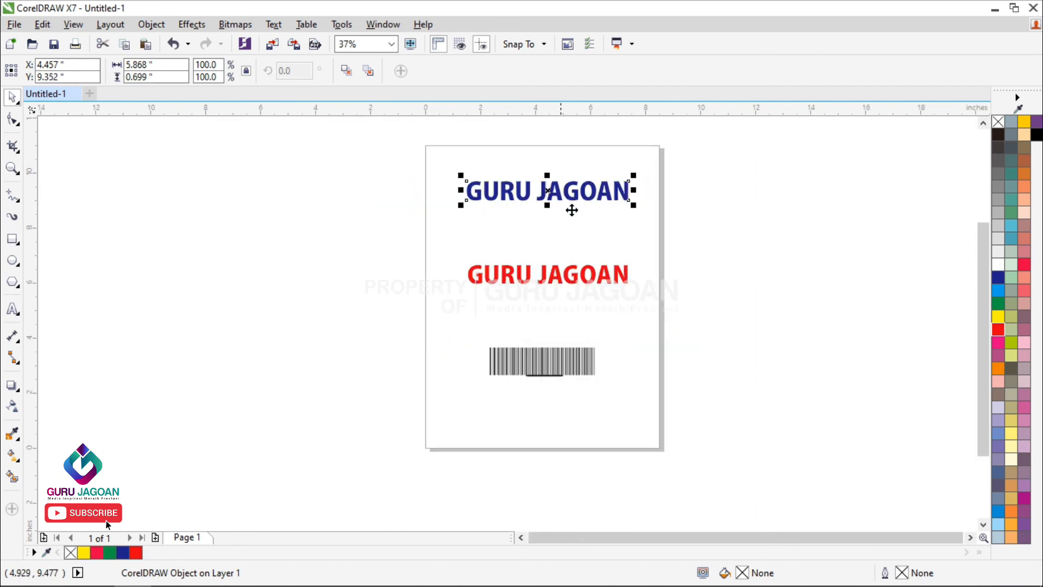
{"action": "scroll", "coordinate": [541, 293], "scroll_direction": "up", "scroll_amount": 1}
Step: Move the red GURU JAGOAN artistic text up beneath the dark blue object, centred at about Y 8.14 inches
{"action": "scroll", "coordinate": [553, 277], "scroll_direction": "down", "scroll_amount": 1}
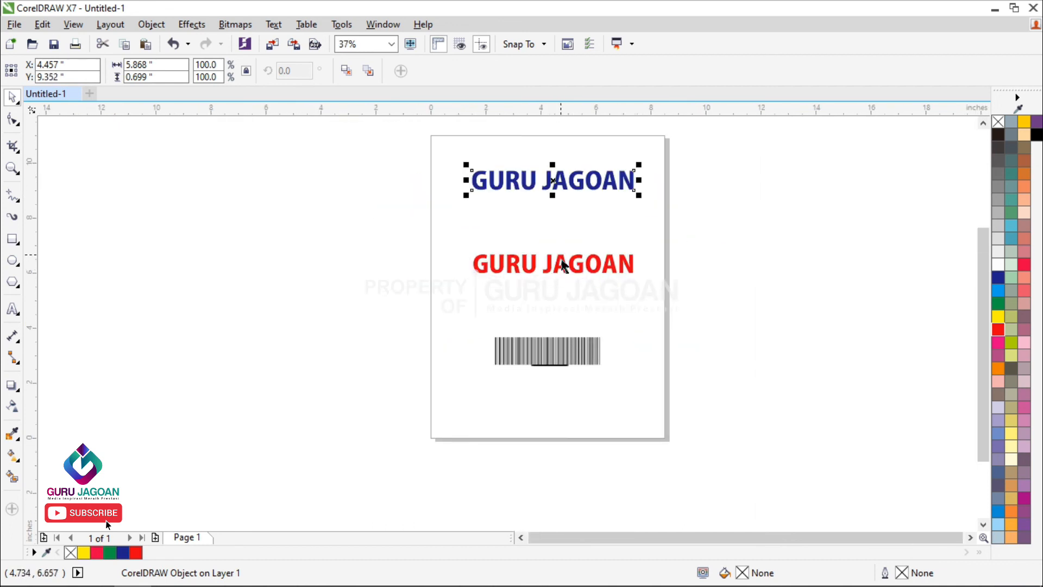
{"action": "scroll", "coordinate": [562, 264], "scroll_direction": "up", "scroll_amount": 1}
{"action": "left_click_drag", "start_coordinate": [553, 288], "coordinate": [563, 190]}
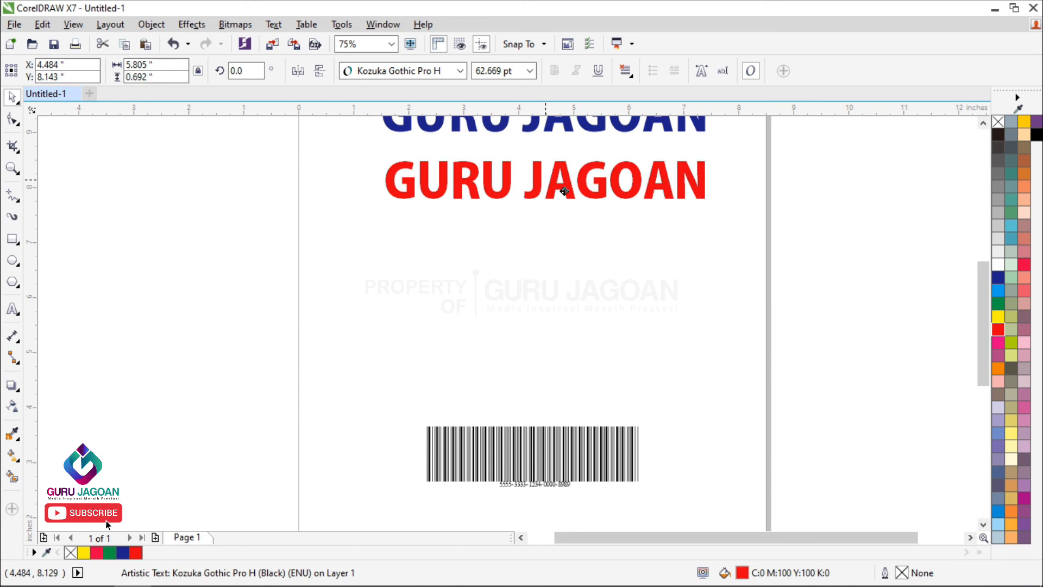
{"action": "scroll", "coordinate": [549, 230], "scroll_direction": "down", "scroll_amount": 1}
Step: Move the barcode up below the red text to about Y 5.66 inches, and fit all objects in the view
{"action": "scroll", "coordinate": [526, 369], "scroll_direction": "up", "scroll_amount": 1}
{"action": "left_click", "coordinate": [559, 354]}
{"action": "left_click_drag", "start_coordinate": [559, 354], "coordinate": [571, 216]}
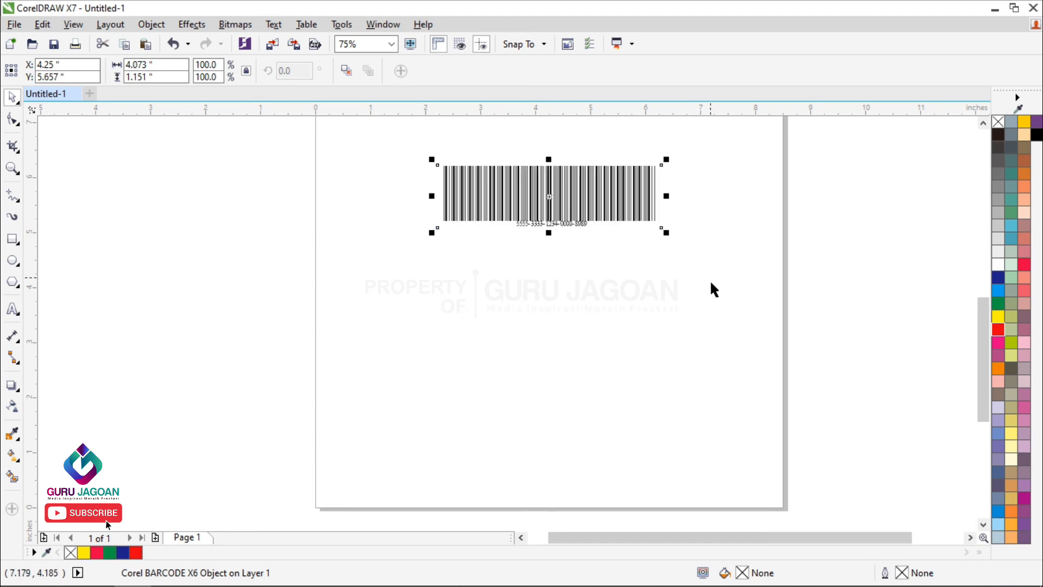
{"action": "key", "text": "F4"}
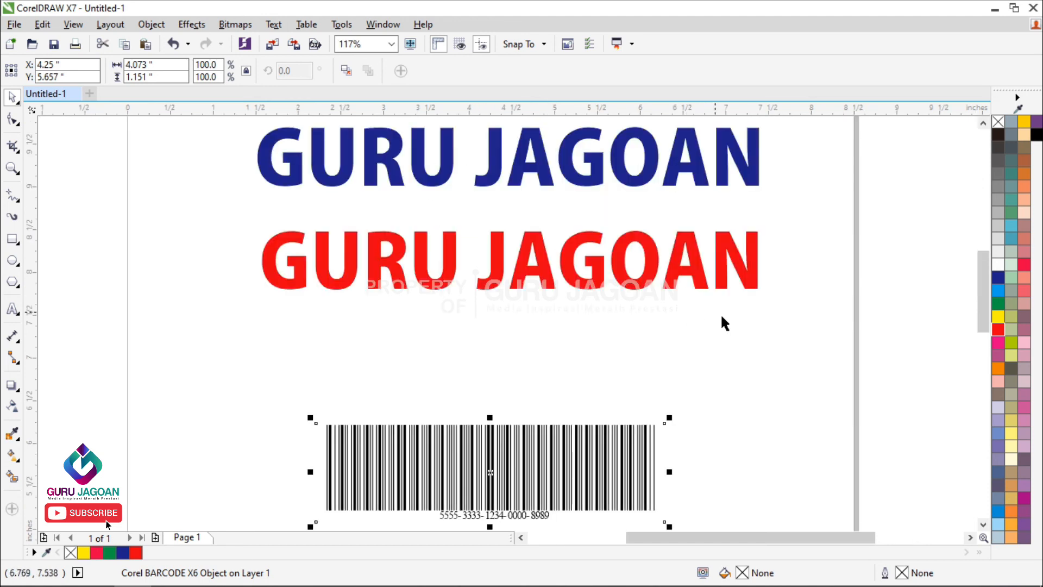